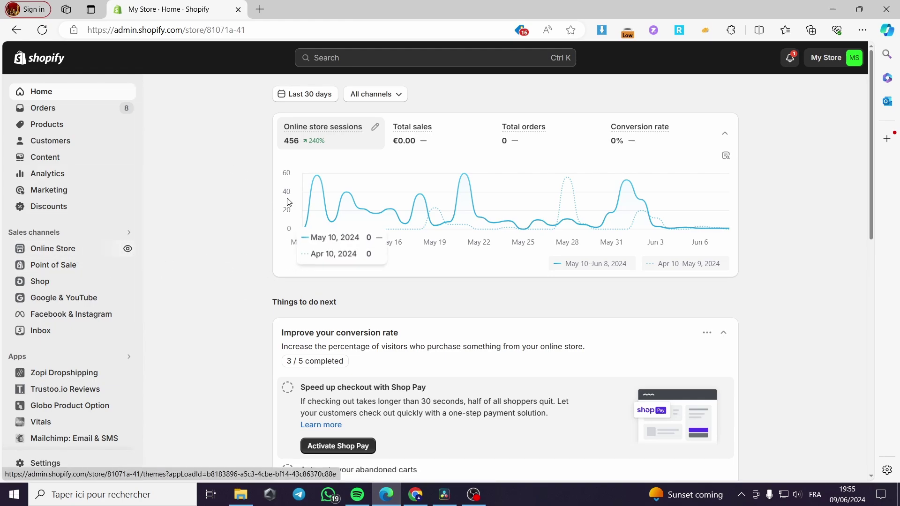
- Preview the sweater product, then open Craft's theme editor at the Tshirt column block
{"action": "left_click", "coordinate": [127, 249]}
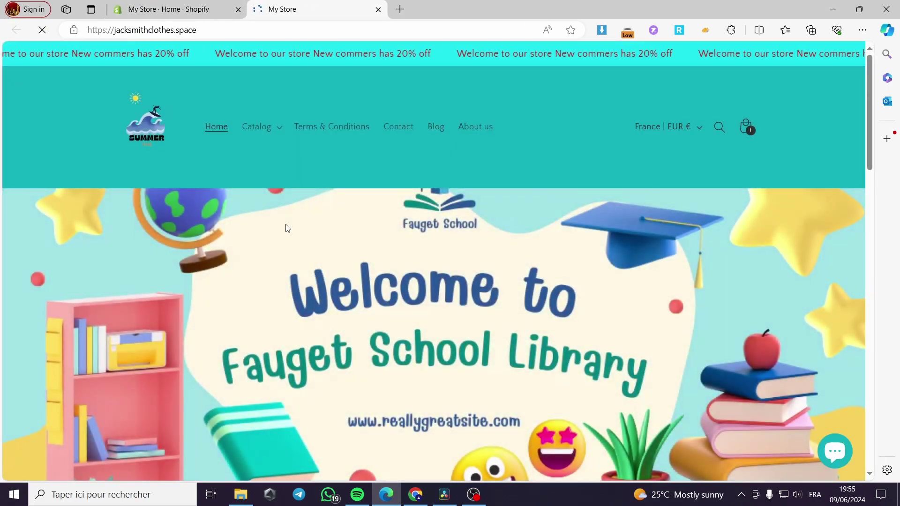
{"action": "scroll", "coordinate": [286, 227], "scroll_direction": "down", "scroll_amount": 5}
{"action": "scroll", "coordinate": [308, 232], "scroll_direction": "down", "scroll_amount": 2}
{"action": "left_click", "coordinate": [241, 282]}
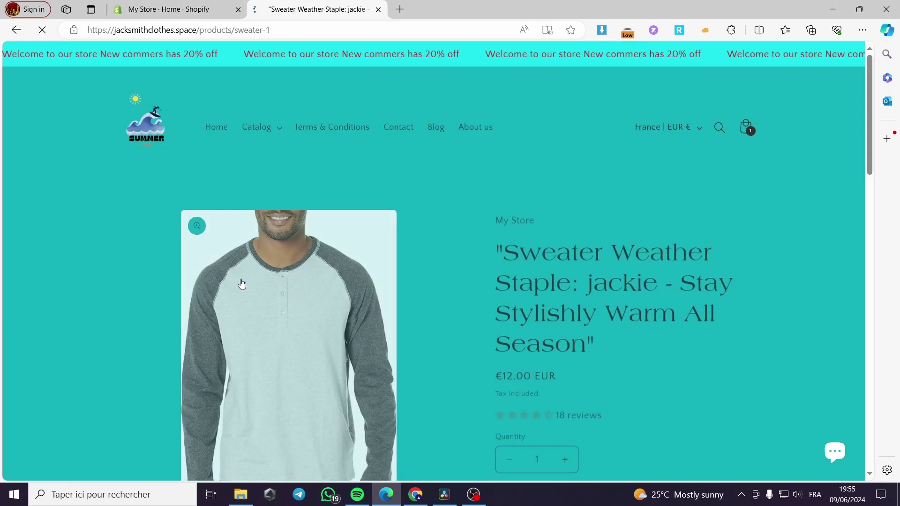
{"action": "scroll", "coordinate": [321, 223], "scroll_direction": "down", "scroll_amount": 5}
{"action": "scroll", "coordinate": [272, 335], "scroll_direction": "down", "scroll_amount": 1}
{"action": "scroll", "coordinate": [273, 334], "scroll_direction": "down", "scroll_amount": 5}
{"action": "scroll", "coordinate": [321, 302], "scroll_direction": "down", "scroll_amount": 5}
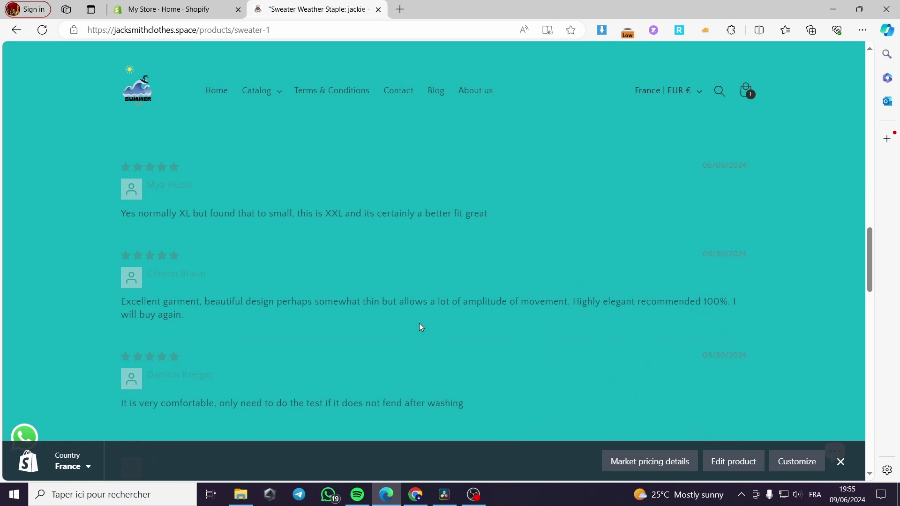
{"action": "scroll", "coordinate": [322, 302], "scroll_direction": "down", "scroll_amount": 4}
{"action": "scroll", "coordinate": [289, 290], "scroll_direction": "down", "scroll_amount": 3}
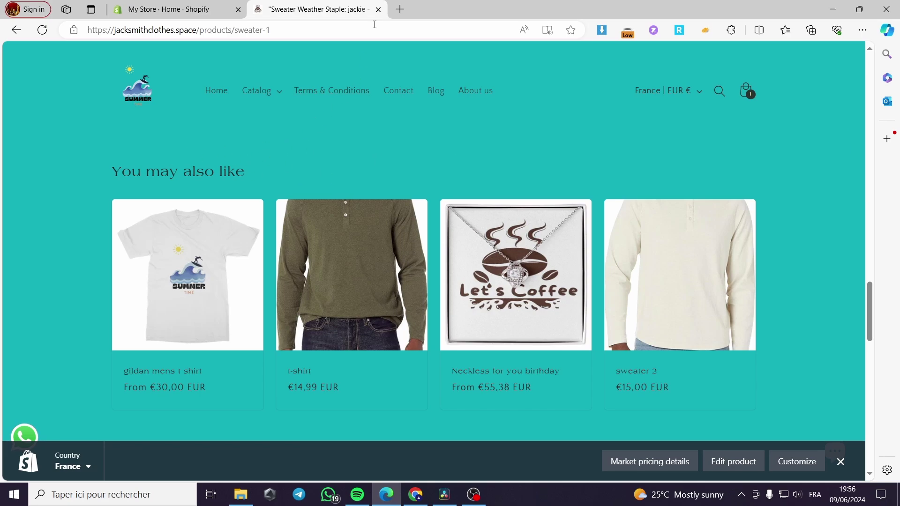
{"action": "left_click", "coordinate": [169, 9]}
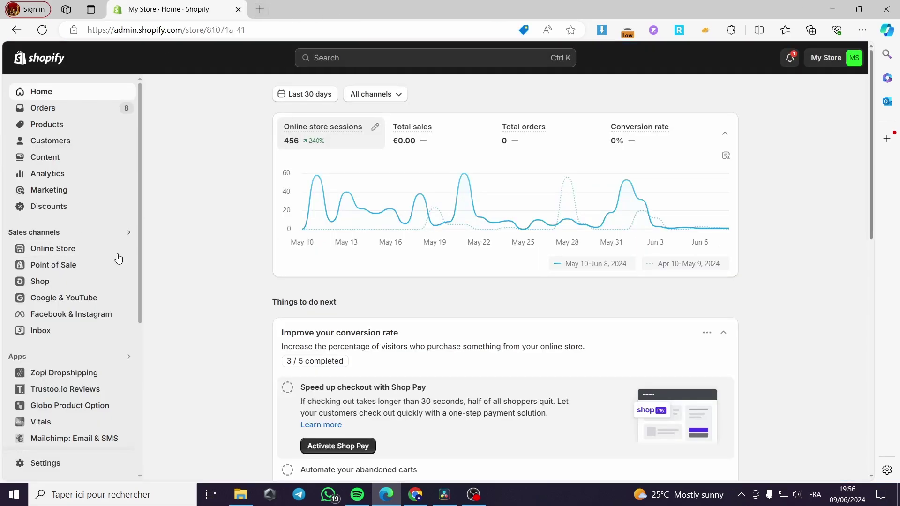
{"action": "left_click", "coordinate": [62, 249]}
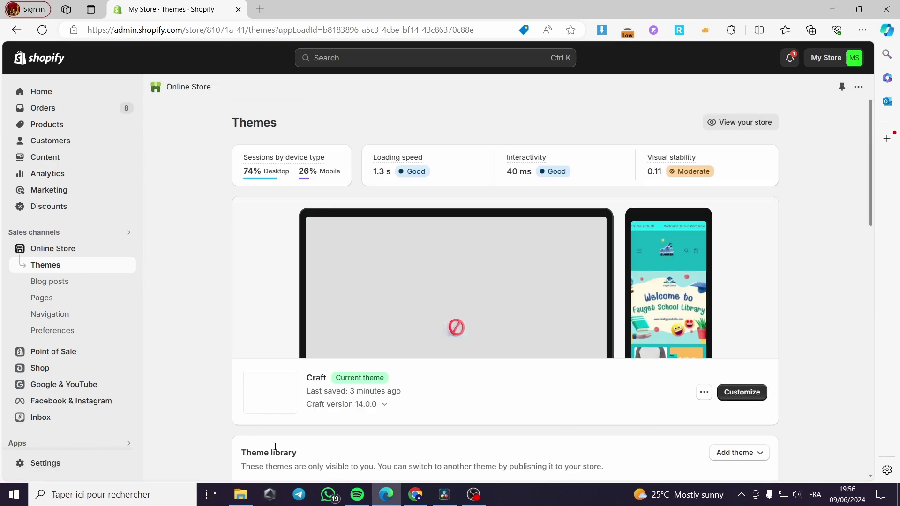
{"action": "left_click", "coordinate": [754, 393]}
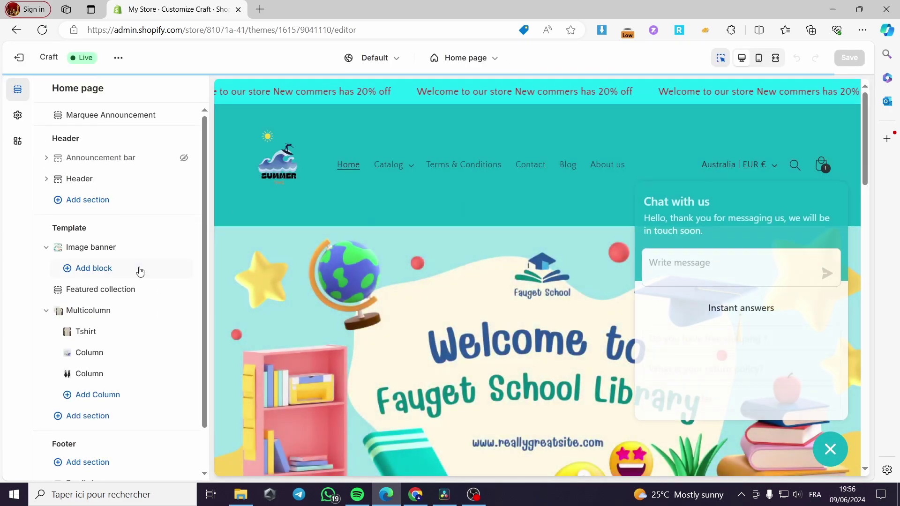
{"action": "scroll", "coordinate": [246, 297], "scroll_direction": "down", "scroll_amount": 8}
{"action": "scroll", "coordinate": [318, 308], "scroll_direction": "down", "scroll_amount": 3}
{"action": "scroll", "coordinate": [350, 320], "scroll_direction": "down", "scroll_amount": 2}
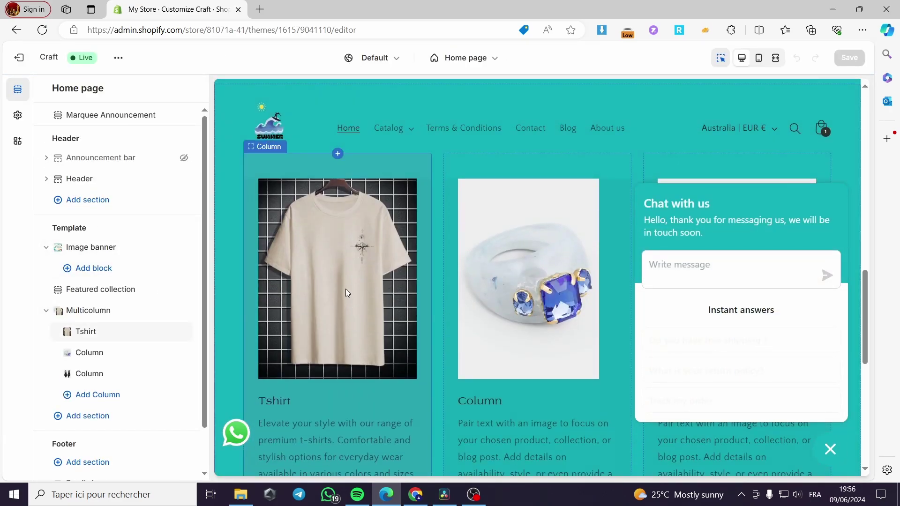
{"action": "left_click", "coordinate": [345, 282]}
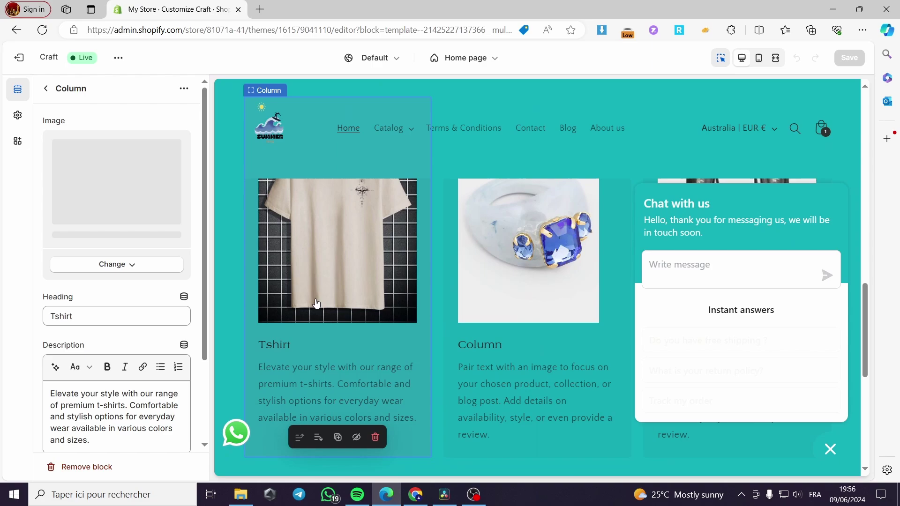
{"action": "scroll", "coordinate": [340, 303], "scroll_direction": "up", "scroll_amount": 2}
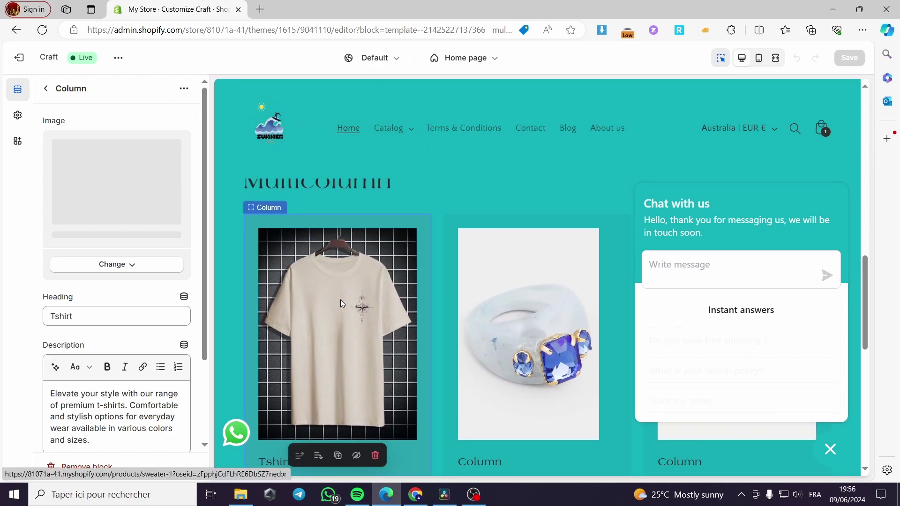
{"action": "scroll", "coordinate": [343, 300], "scroll_direction": "up", "scroll_amount": 5}
- Open the Featured collection section's settings in the Craft editor
{"action": "left_click", "coordinate": [295, 310]}
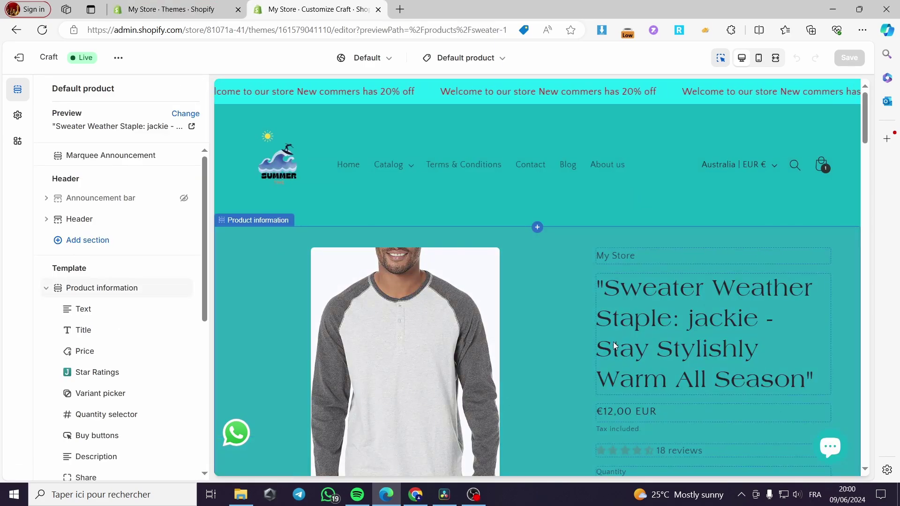
{"action": "scroll", "coordinate": [461, 312], "scroll_direction": "down", "scroll_amount": 3}
{"action": "scroll", "coordinate": [525, 324], "scroll_direction": "down", "scroll_amount": 3}
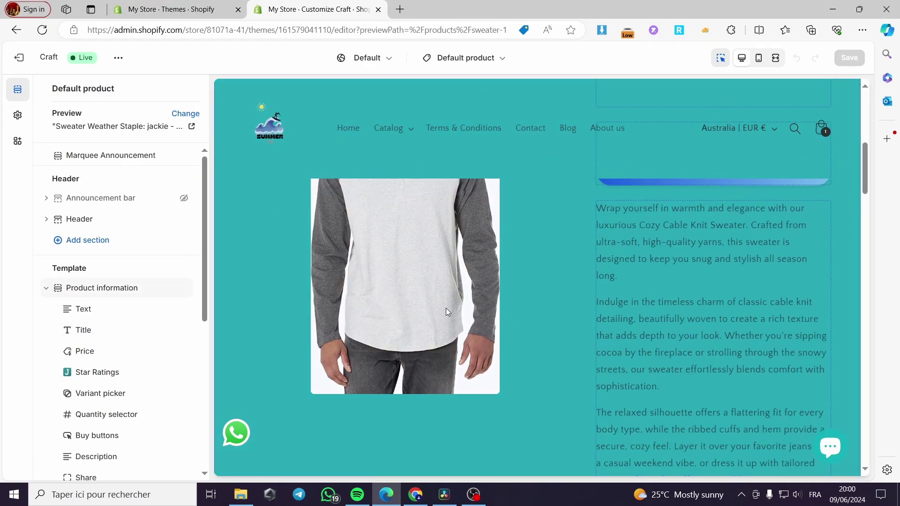
{"action": "scroll", "coordinate": [524, 337], "scroll_direction": "down", "scroll_amount": 3}
{"action": "scroll", "coordinate": [150, 343], "scroll_direction": "down", "scroll_amount": 3}
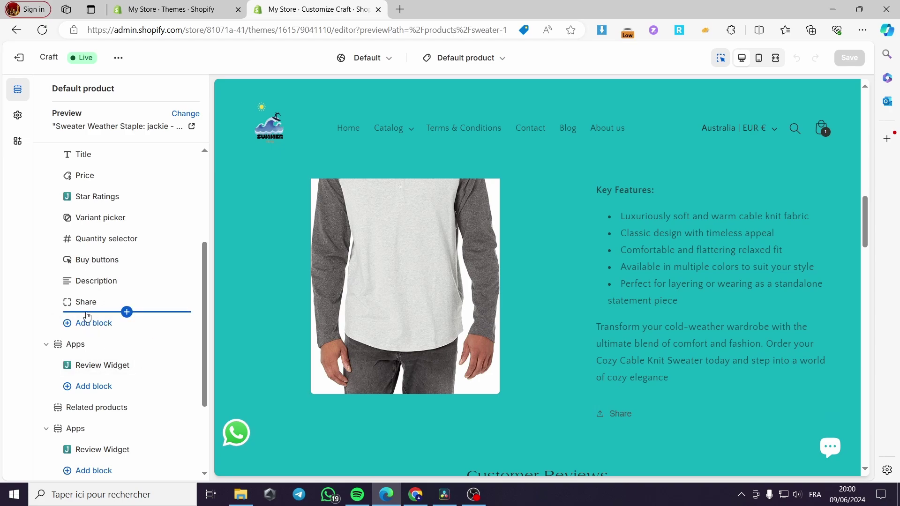
{"action": "scroll", "coordinate": [141, 314], "scroll_direction": "down", "scroll_amount": 1}
{"action": "scroll", "coordinate": [141, 313], "scroll_direction": "down", "scroll_amount": 2}
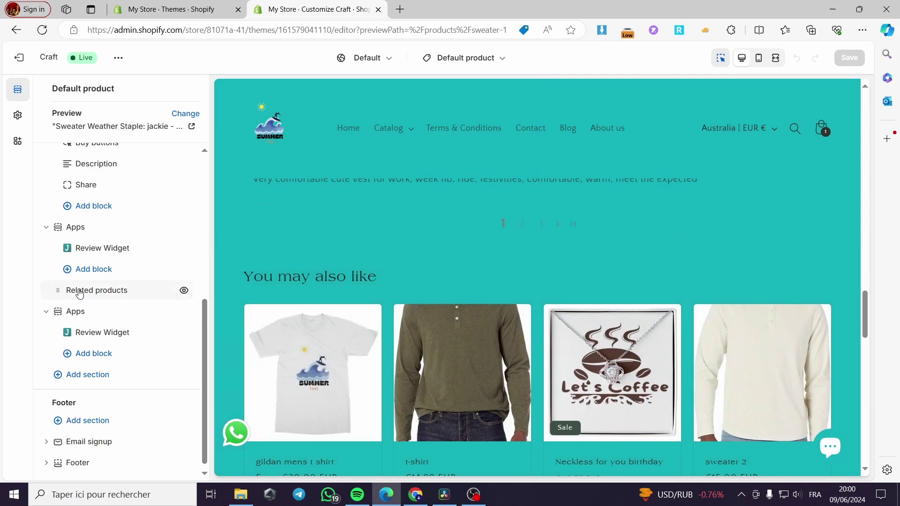
{"action": "scroll", "coordinate": [459, 354], "scroll_direction": "down", "scroll_amount": 2}
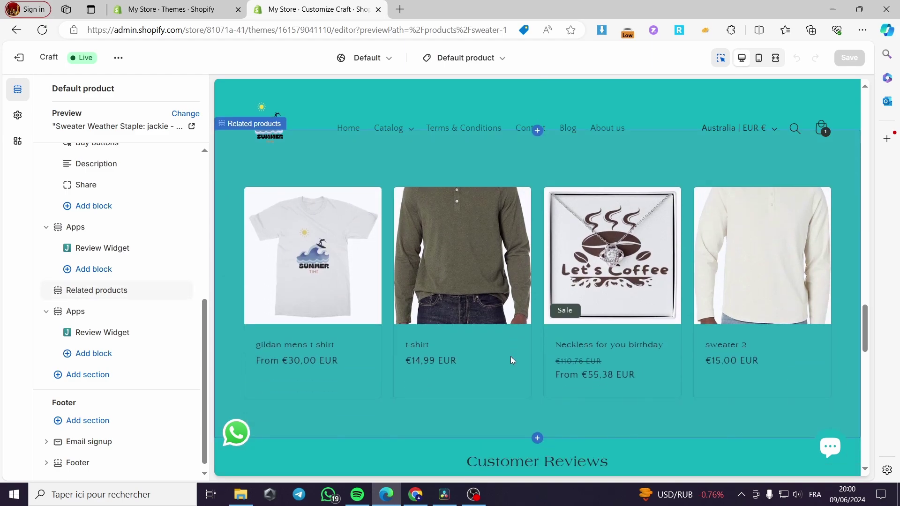
- Bold the 'You may also like' heading and show five related products in five columns
{"action": "left_click", "coordinate": [119, 291]}
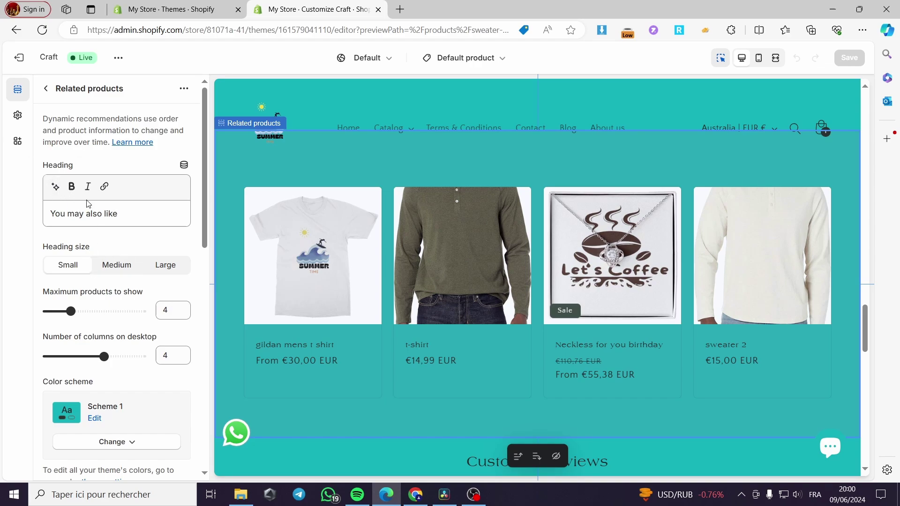
{"action": "left_click_drag", "start_coordinate": [119, 213], "coordinate": [31, 217]}
{"action": "left_click", "coordinate": [71, 186]}
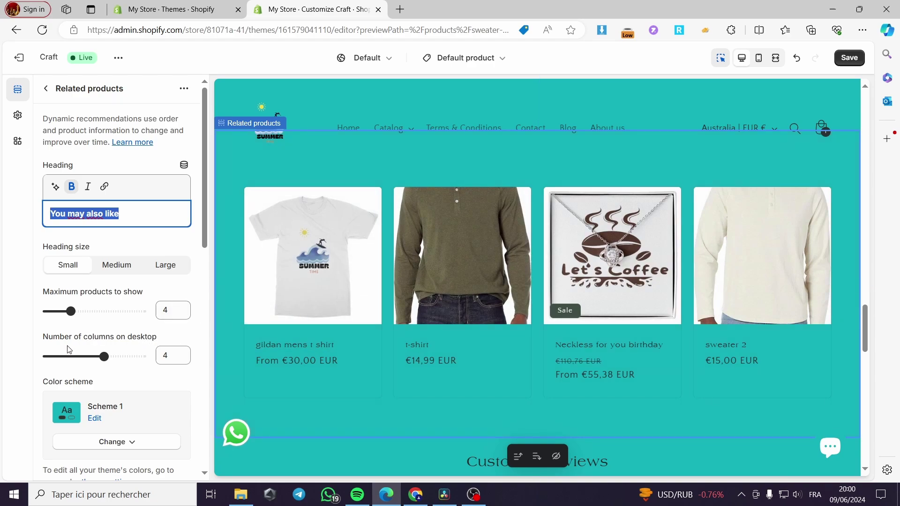
{"action": "scroll", "coordinate": [139, 350], "scroll_direction": "down", "scroll_amount": 2}
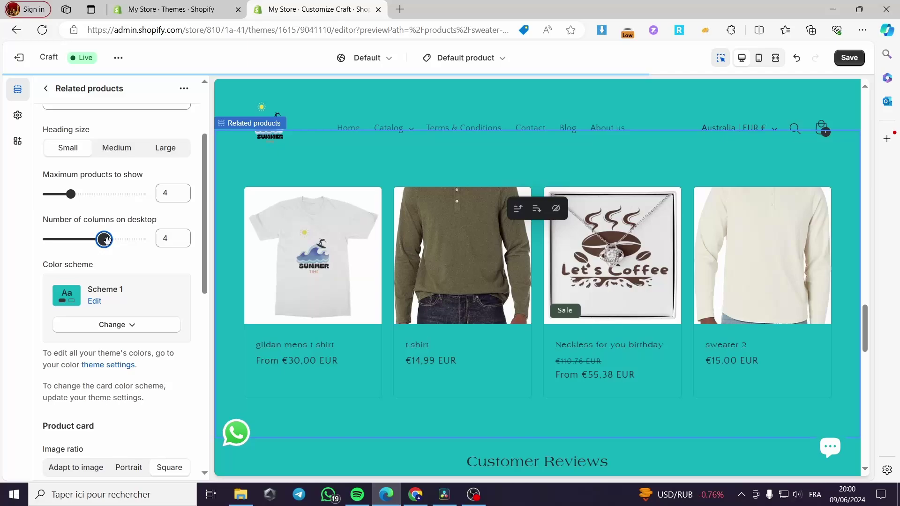
{"action": "left_click_drag", "start_coordinate": [103, 240], "coordinate": [118, 249]}
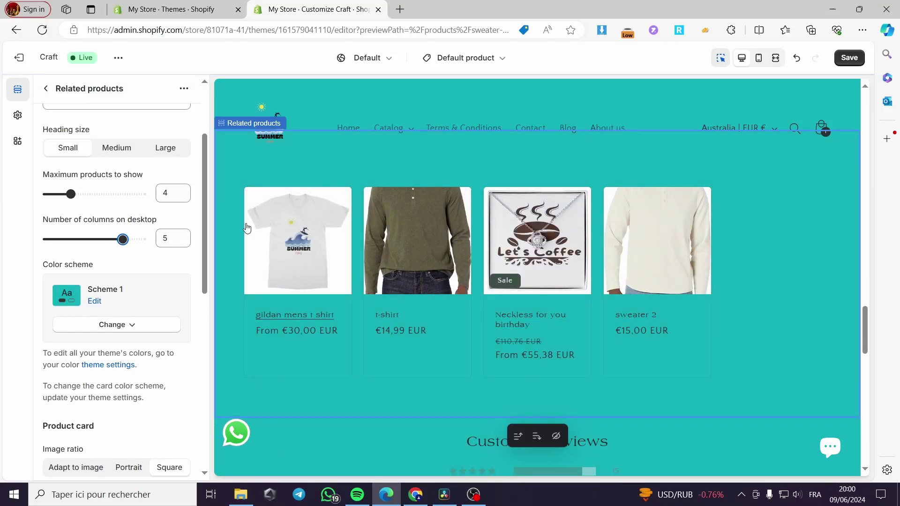
{"action": "left_click", "coordinate": [71, 195]}
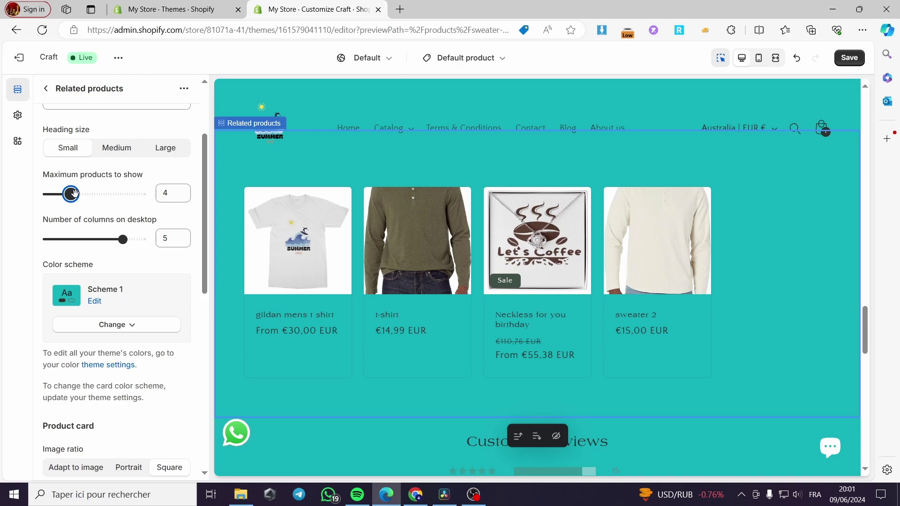
{"action": "left_click_drag", "start_coordinate": [71, 194], "coordinate": [83, 194]}
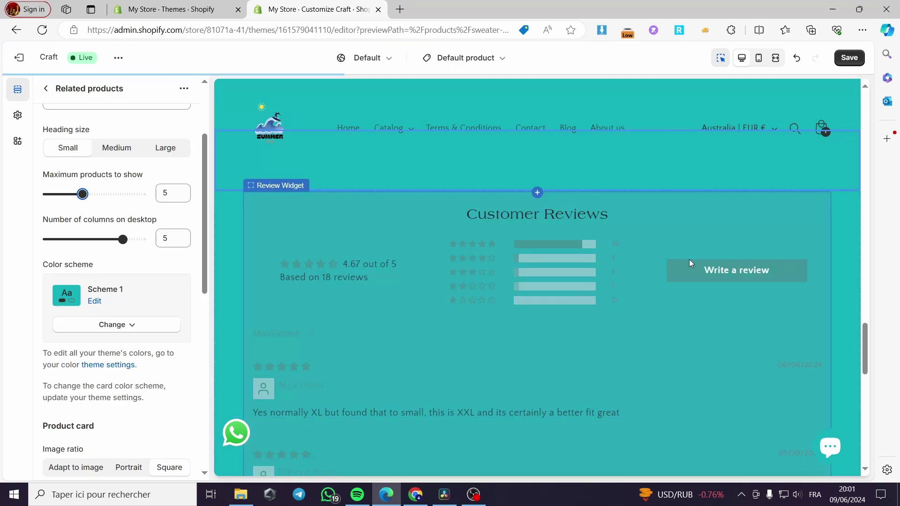
{"action": "scroll", "coordinate": [68, 327], "scroll_direction": "down", "scroll_amount": 1}
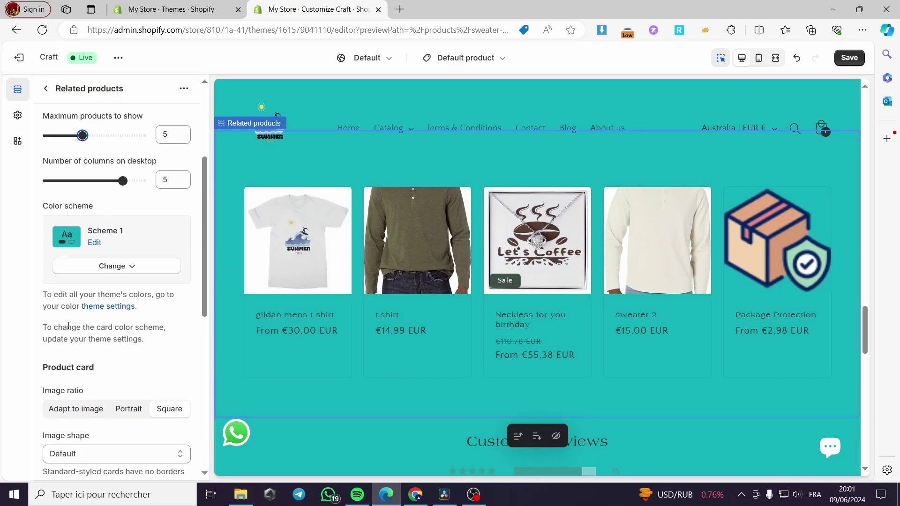
{"action": "scroll", "coordinate": [68, 327], "scroll_direction": "down", "scroll_amount": 2}
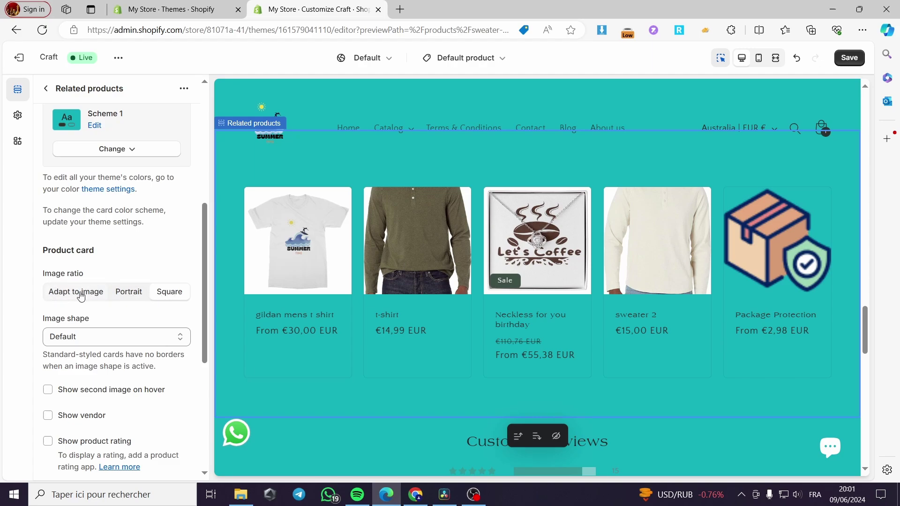
{"action": "scroll", "coordinate": [74, 301], "scroll_direction": "down", "scroll_amount": 2}
{"action": "scroll", "coordinate": [71, 295], "scroll_direction": "down", "scroll_amount": 1}
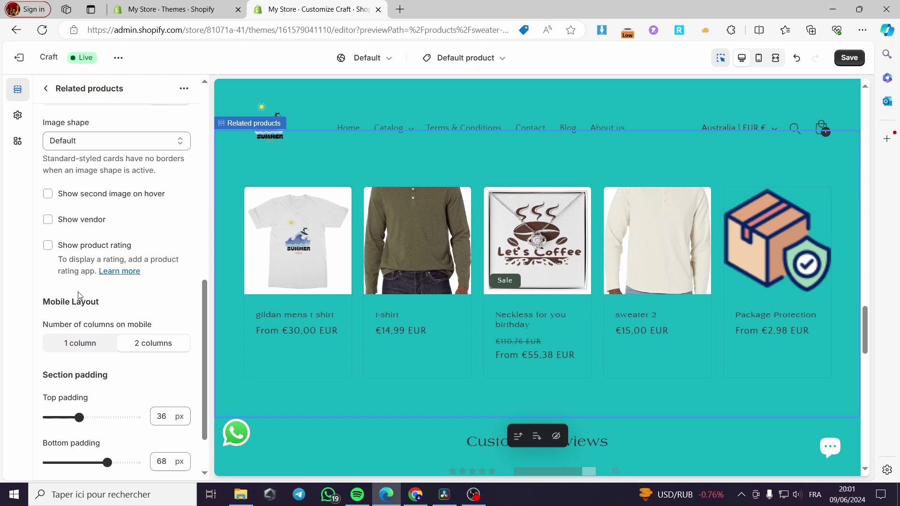
{"action": "scroll", "coordinate": [63, 282], "scroll_direction": "down", "scroll_amount": 2}
{"action": "scroll", "coordinate": [54, 255], "scroll_direction": "down", "scroll_amount": 1}
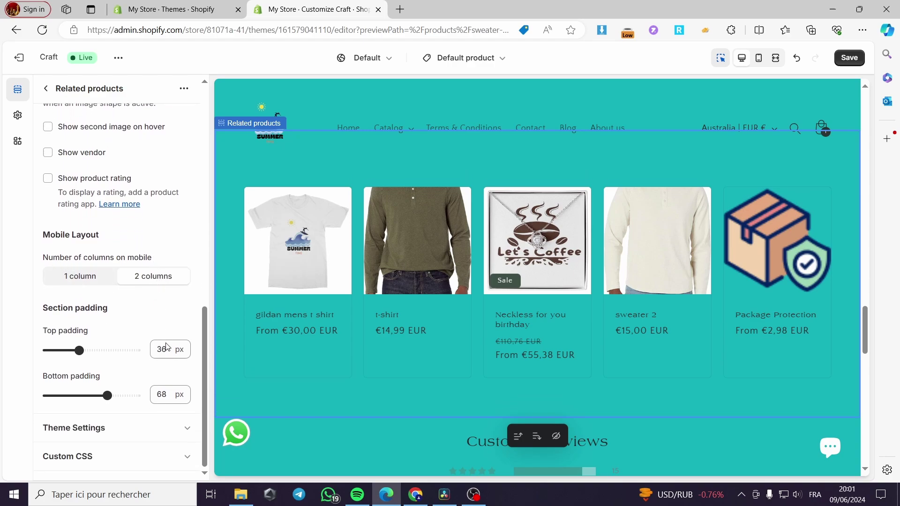
{"action": "left_click", "coordinate": [181, 428]}
{"action": "scroll", "coordinate": [146, 413], "scroll_direction": "up", "scroll_amount": 3}
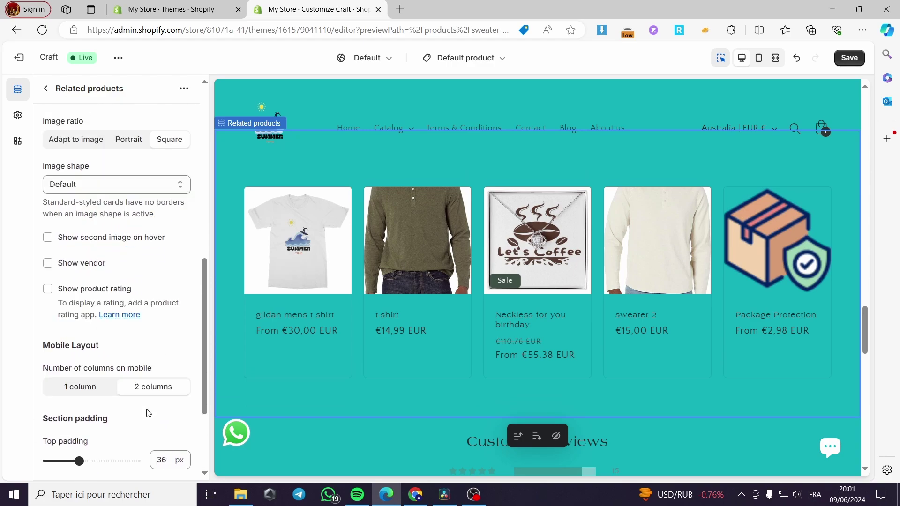
{"action": "scroll", "coordinate": [152, 394], "scroll_direction": "up", "scroll_amount": 5}
{"action": "scroll", "coordinate": [157, 382], "scroll_direction": "up", "scroll_amount": 5}
- Leave the theme editor without saving and search the admin for 'FT'
{"action": "left_click", "coordinate": [46, 88]}
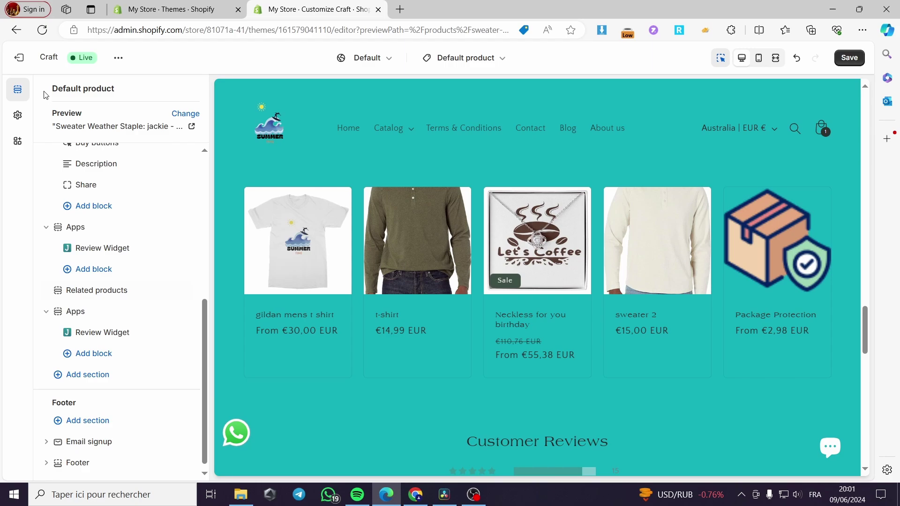
{"action": "left_click", "coordinate": [32, 59]}
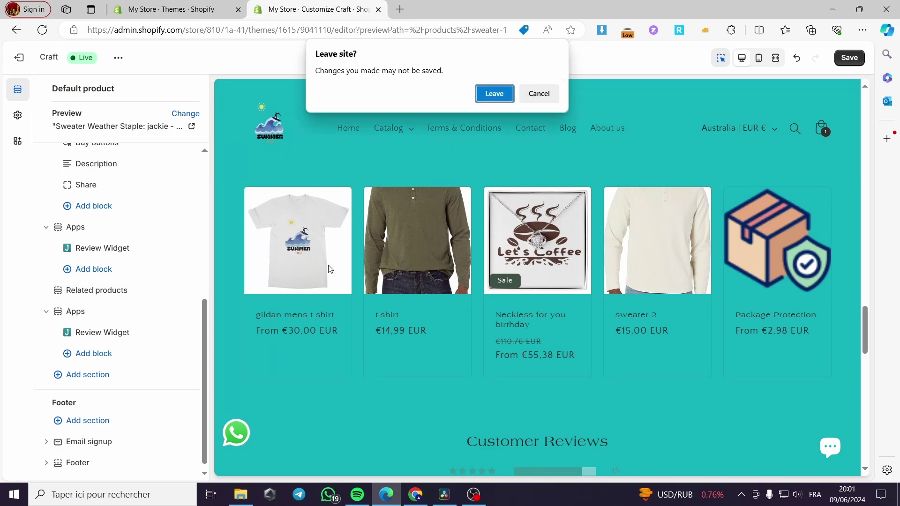
{"action": "left_click", "coordinate": [494, 94]}
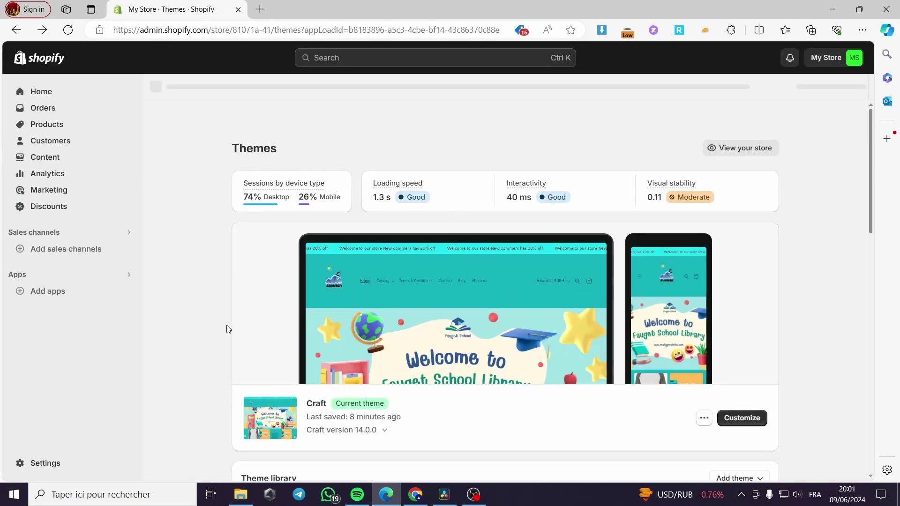
{"action": "left_click", "coordinate": [354, 57]}
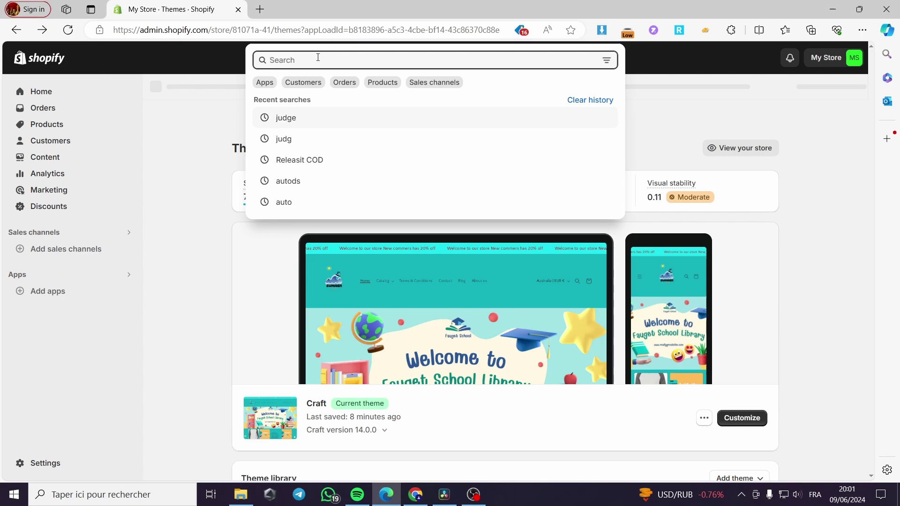
{"action": "type", "text": "FT"}
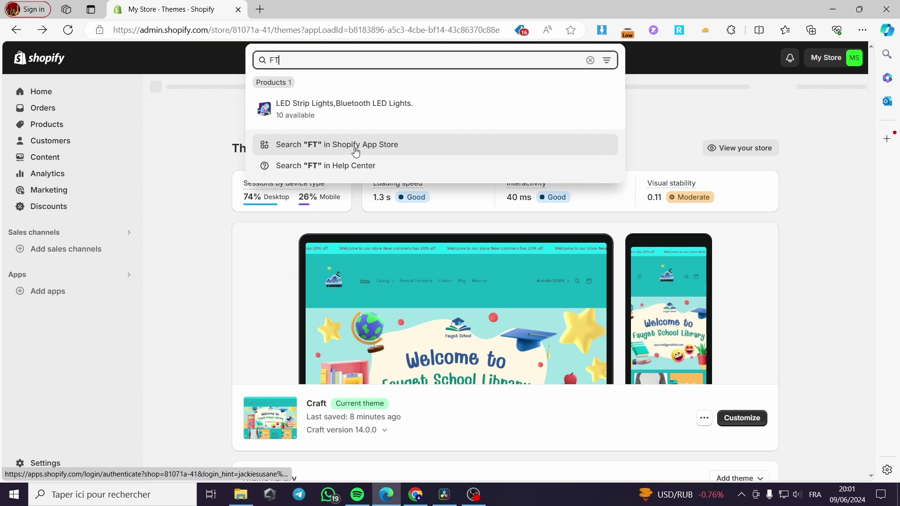
- Install FT: Frequently Bought Together from the Shopify App Store and close the store tab
{"action": "left_click", "coordinate": [353, 146]}
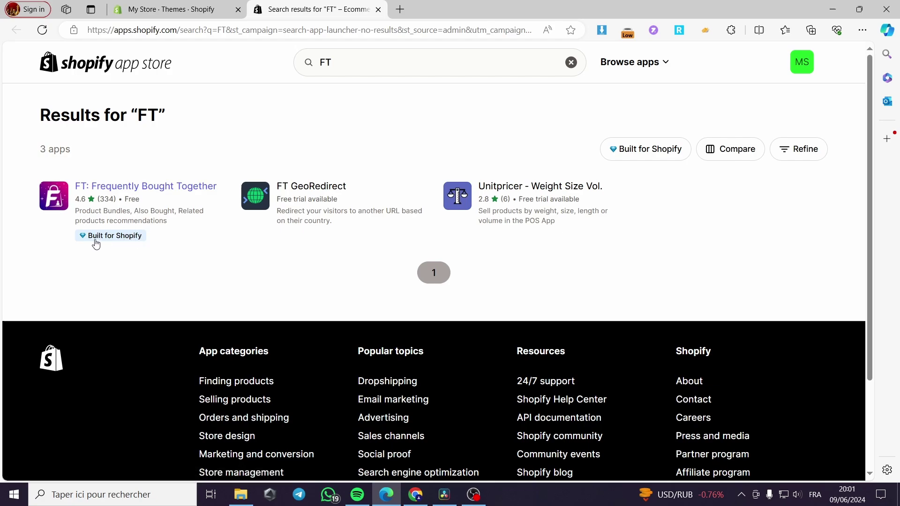
{"action": "left_click", "coordinate": [150, 194]}
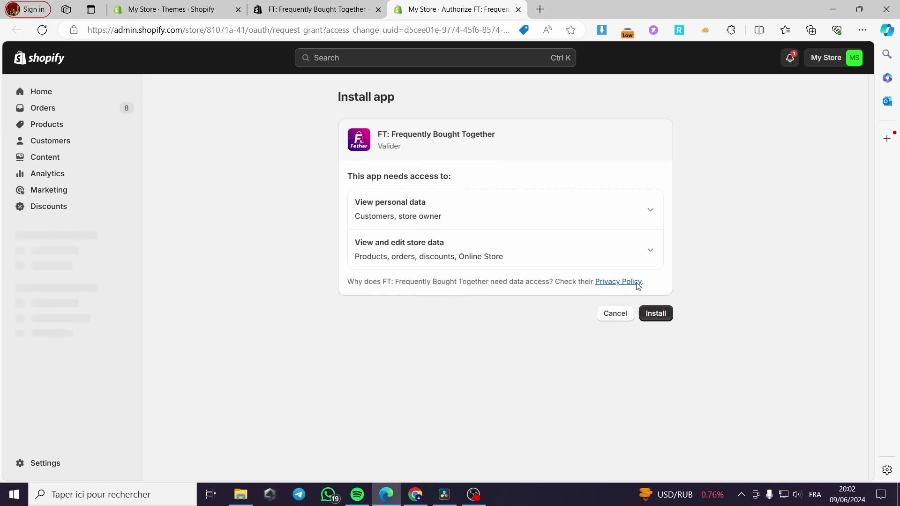
{"action": "left_click", "coordinate": [656, 318]}
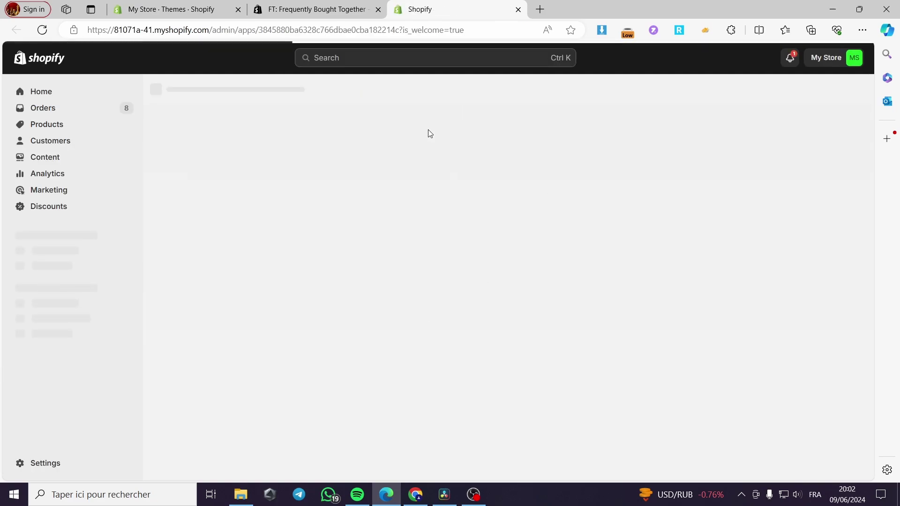
{"action": "left_click", "coordinate": [299, 5]}
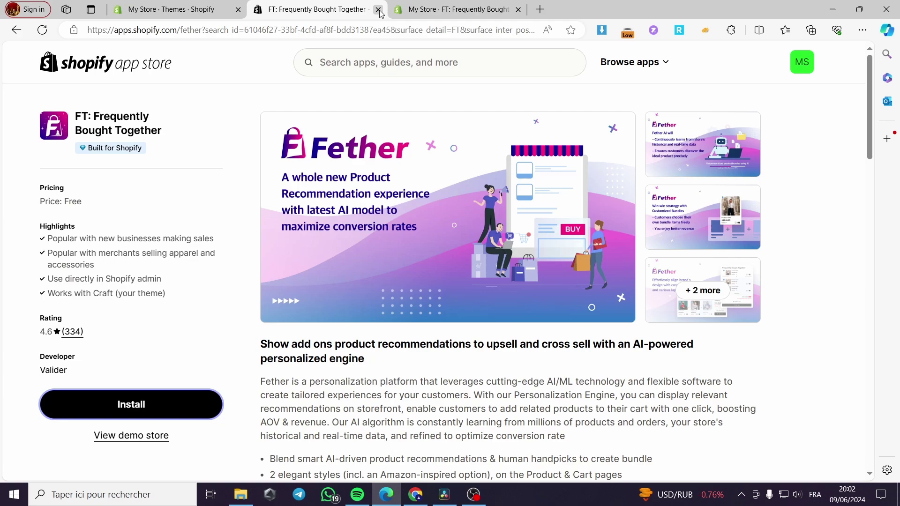
{"action": "left_click", "coordinate": [377, 9]}
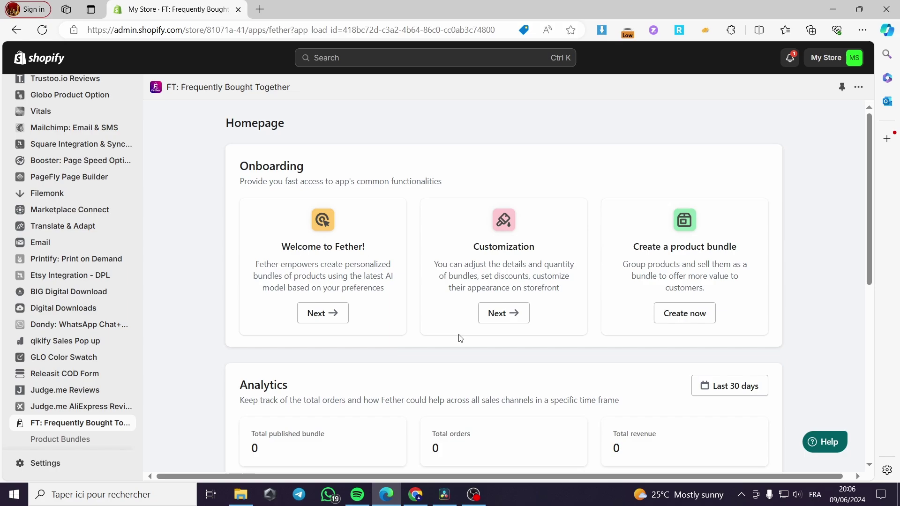
{"action": "scroll", "coordinate": [492, 260], "scroll_direction": "down", "scroll_amount": 1}
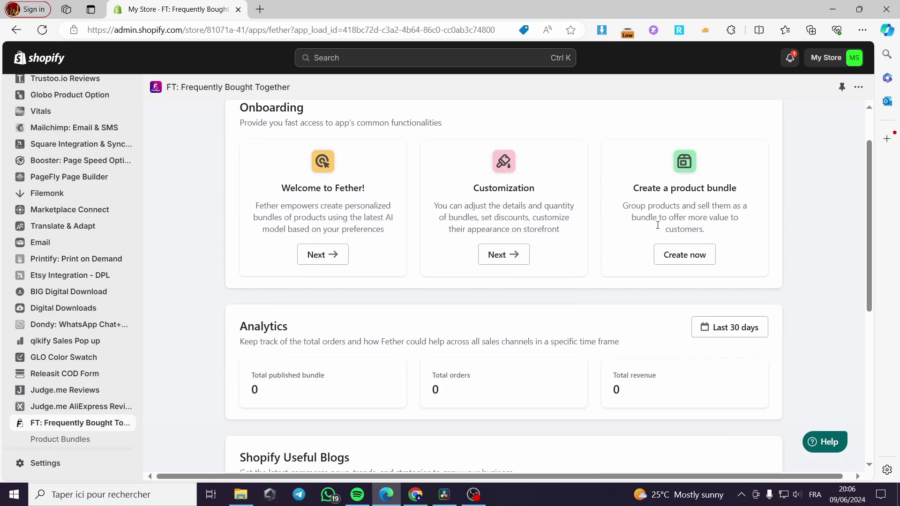
{"action": "scroll", "coordinate": [441, 307], "scroll_direction": "down", "scroll_amount": 1}
{"action": "scroll", "coordinate": [440, 308], "scroll_direction": "down", "scroll_amount": 2}
{"action": "scroll", "coordinate": [442, 302], "scroll_direction": "up", "scroll_amount": 2}
{"action": "scroll", "coordinate": [420, 307], "scroll_direction": "up", "scroll_amount": 1}
- Go to the FT: Frequently Bought Together app's Product Bundles list
{"action": "left_click", "coordinate": [65, 444]}
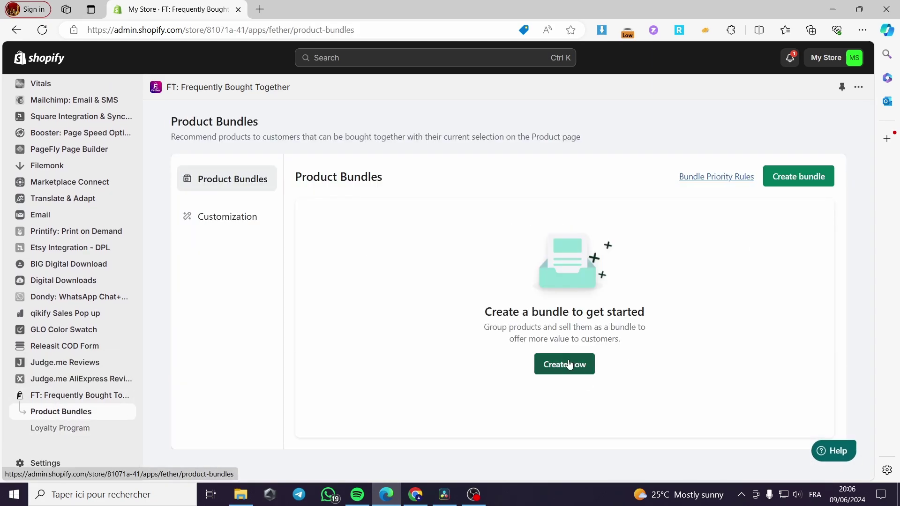
- Begin a new bundle, dismiss the order value article, and choose Collection bundle
{"action": "left_click", "coordinate": [569, 365]}
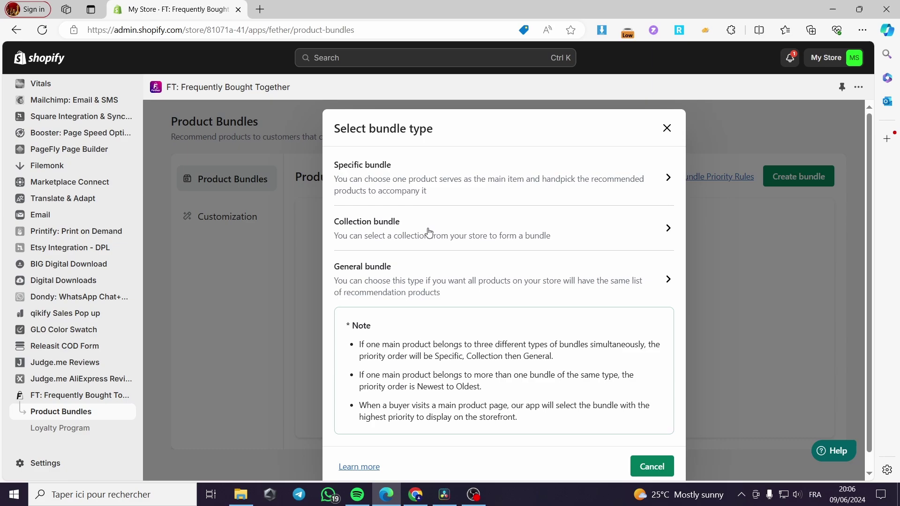
{"action": "scroll", "coordinate": [428, 232], "scroll_direction": "down", "scroll_amount": 1}
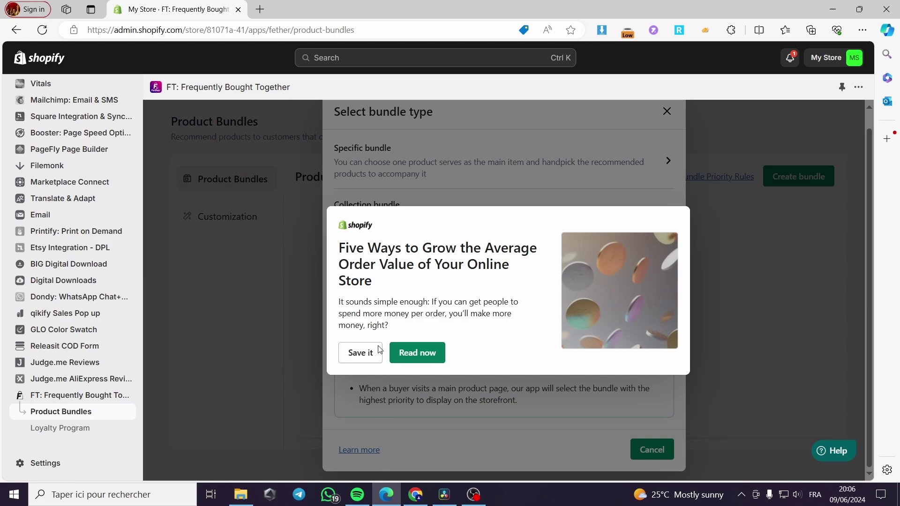
{"action": "left_click", "coordinate": [417, 352]}
{"action": "left_click", "coordinate": [378, 10]}
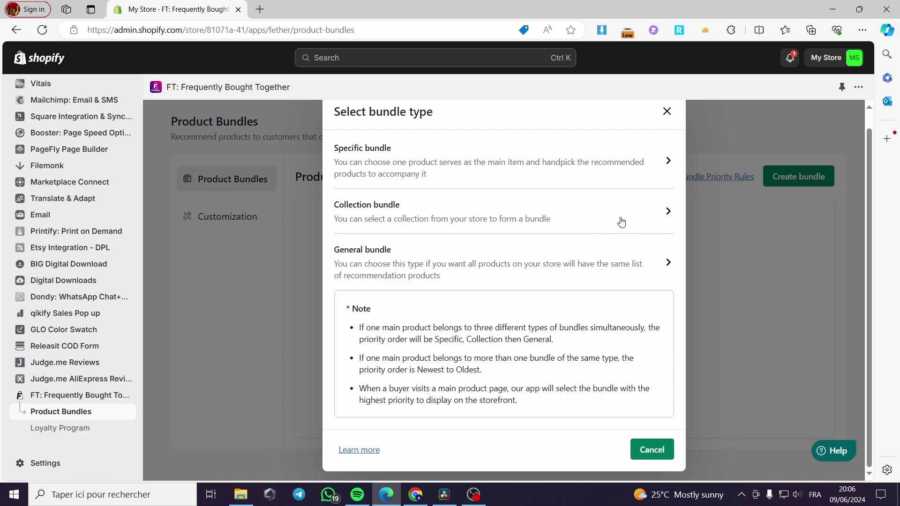
{"action": "left_click", "coordinate": [385, 213]}
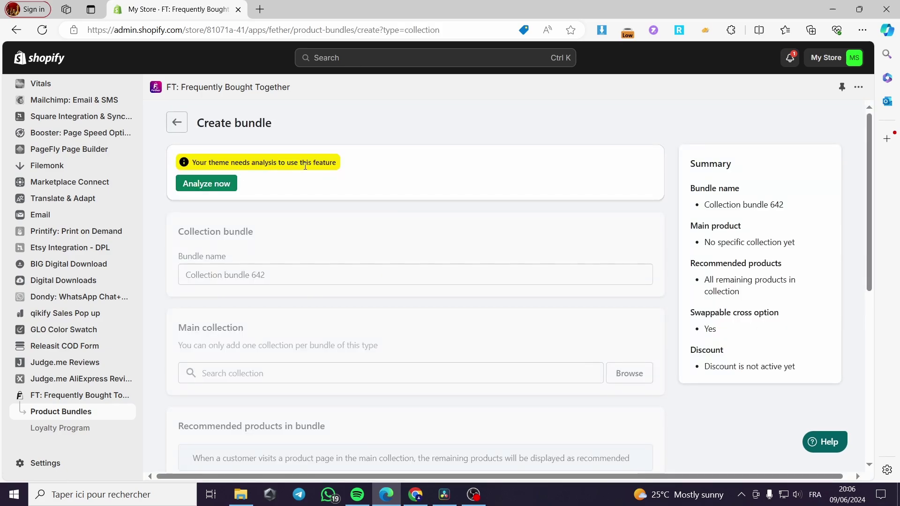
- Run the theme analysis and accept installing the Fether browser extension
{"action": "left_click", "coordinate": [224, 183]}
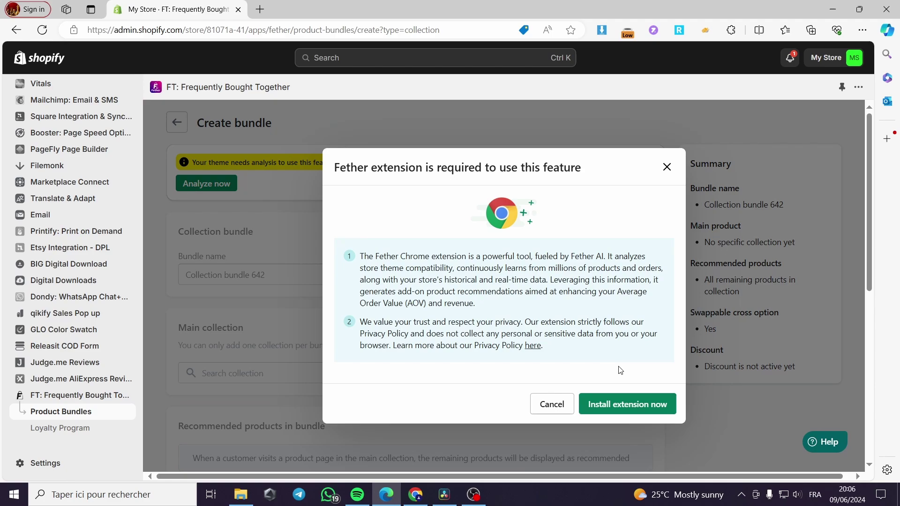
{"action": "left_click", "coordinate": [633, 406]}
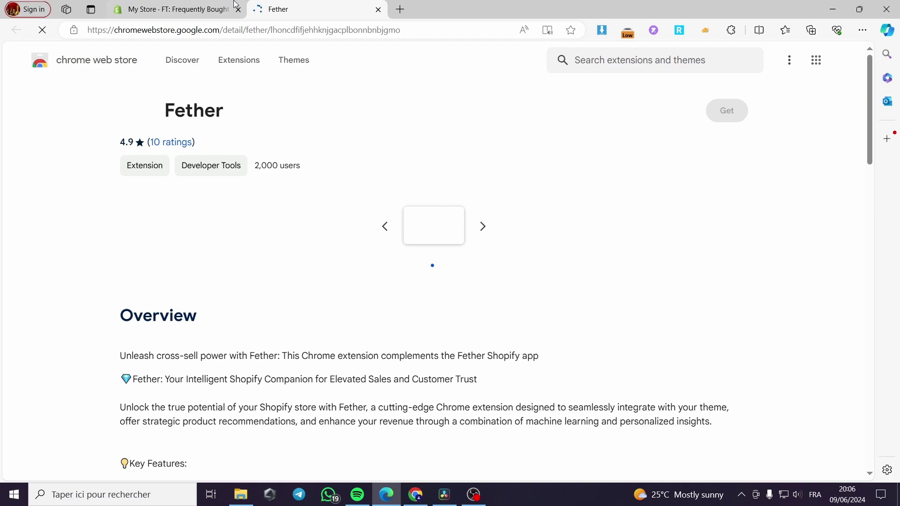
- Add the Fether extension to the browser from its Web Store page
{"action": "left_click", "coordinate": [169, 9]}
{"action": "left_click", "coordinate": [280, 13]}
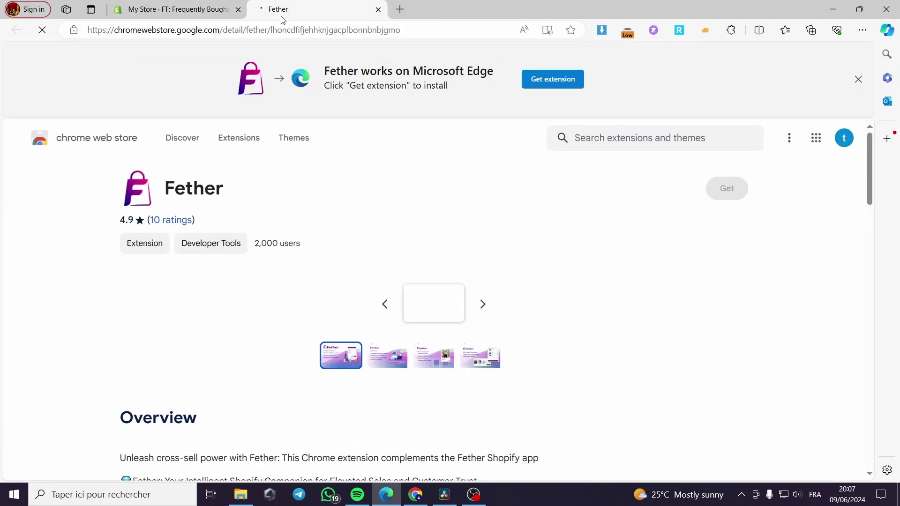
{"action": "left_click", "coordinate": [573, 79]}
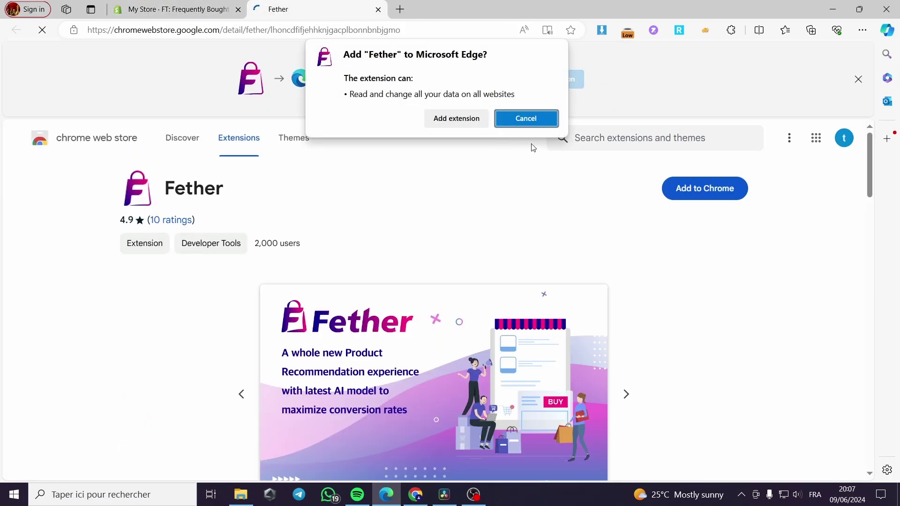
{"action": "left_click", "coordinate": [458, 120]}
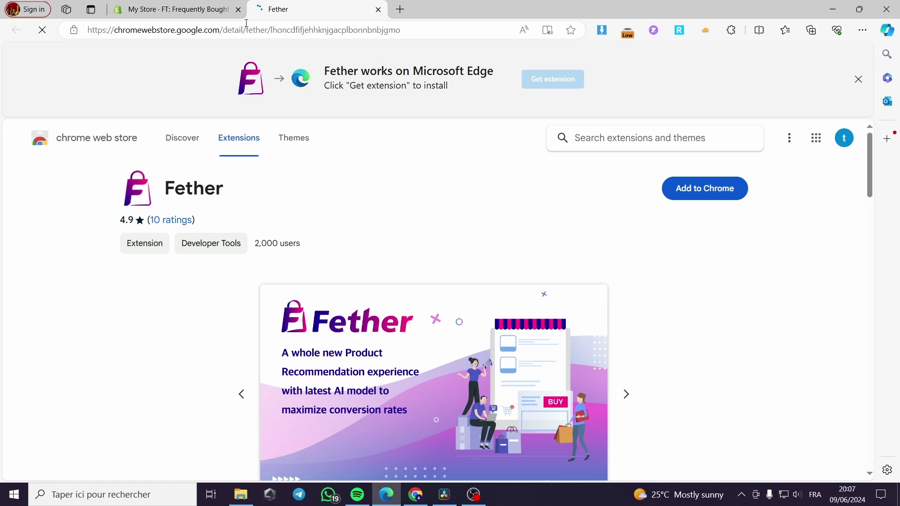
- Pin the Fether extension to the browser toolbar
{"action": "left_click", "coordinate": [195, 9]}
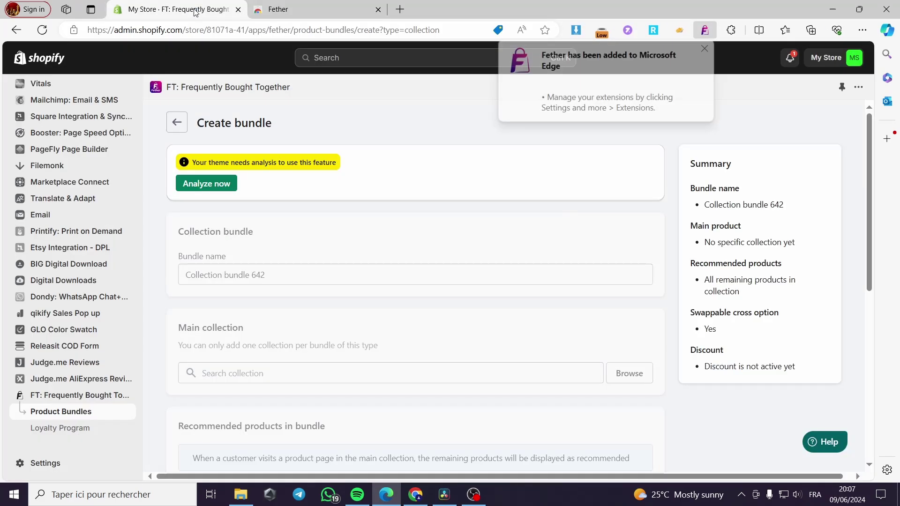
{"action": "left_click", "coordinate": [731, 30]}
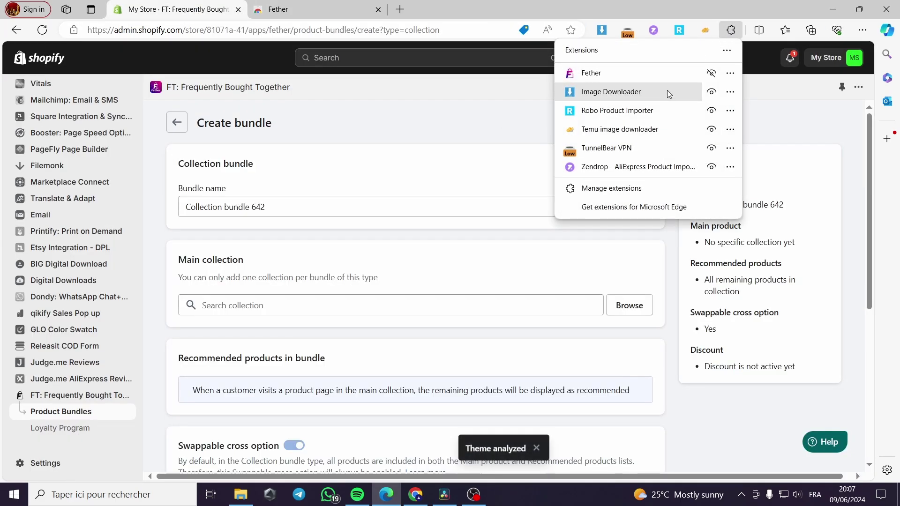
{"action": "left_click", "coordinate": [711, 73]}
{"action": "left_click", "coordinate": [437, 126]}
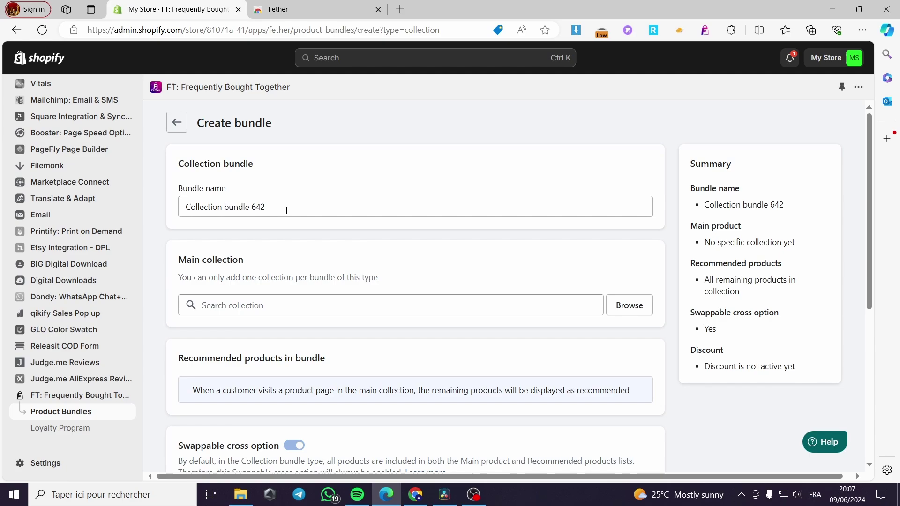
- Remove '642' from the bundle name, set Summer collection as main collection, and save
{"action": "left_click_drag", "start_coordinate": [286, 210], "coordinate": [249, 213]}
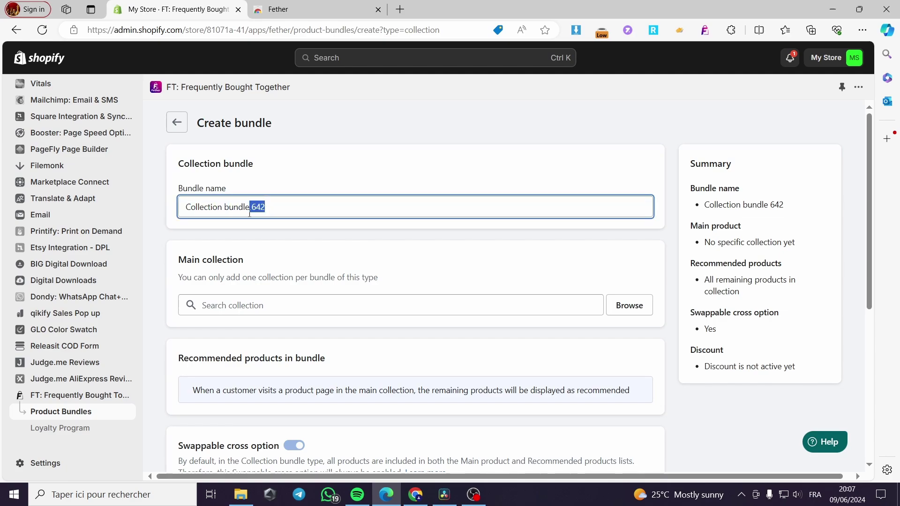
{"action": "key", "text": "BackSpace"}
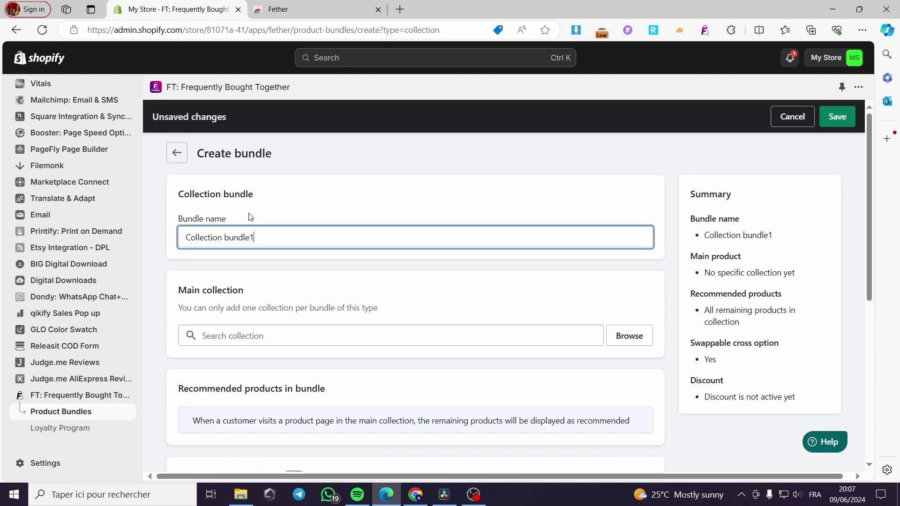
{"action": "scroll", "coordinate": [197, 210], "scroll_direction": "down", "scroll_amount": 2}
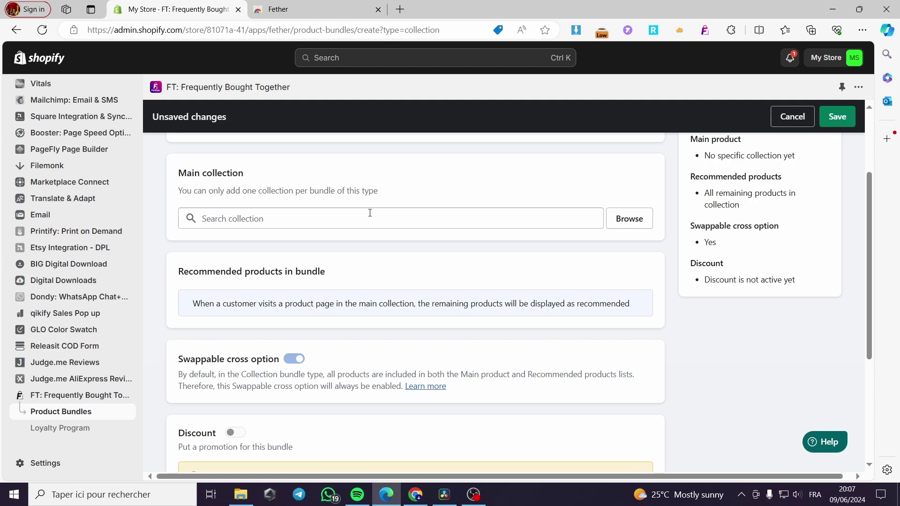
{"action": "left_click", "coordinate": [631, 222]}
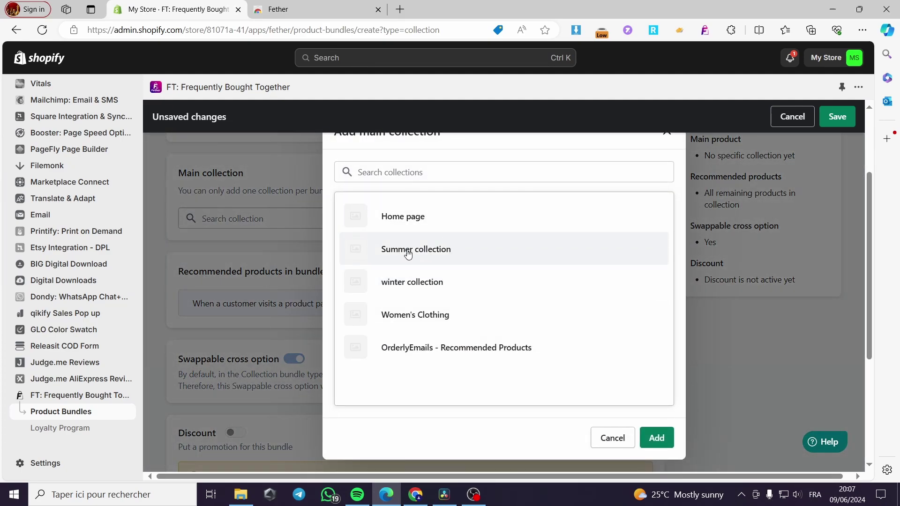
{"action": "left_click", "coordinate": [409, 252]}
{"action": "left_click", "coordinate": [656, 439]}
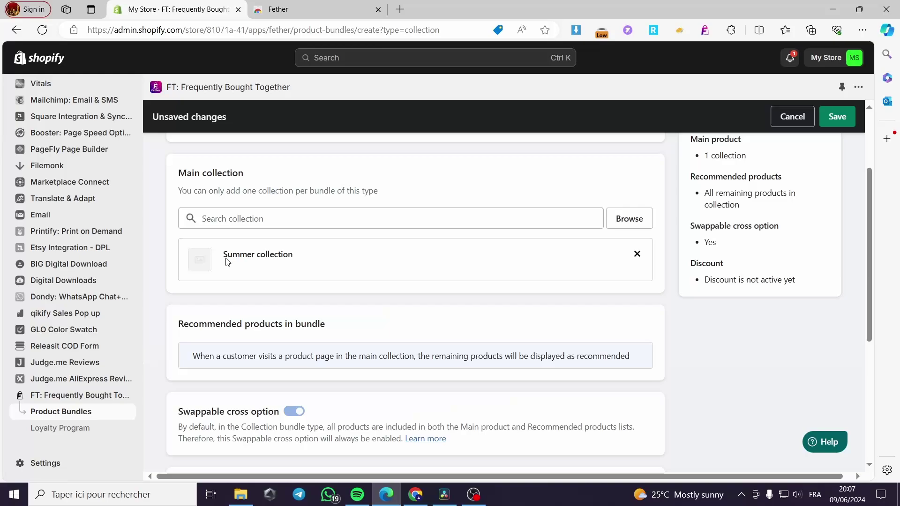
{"action": "scroll", "coordinate": [303, 239], "scroll_direction": "down", "scroll_amount": 1}
{"action": "scroll", "coordinate": [296, 216], "scroll_direction": "down", "scroll_amount": 1}
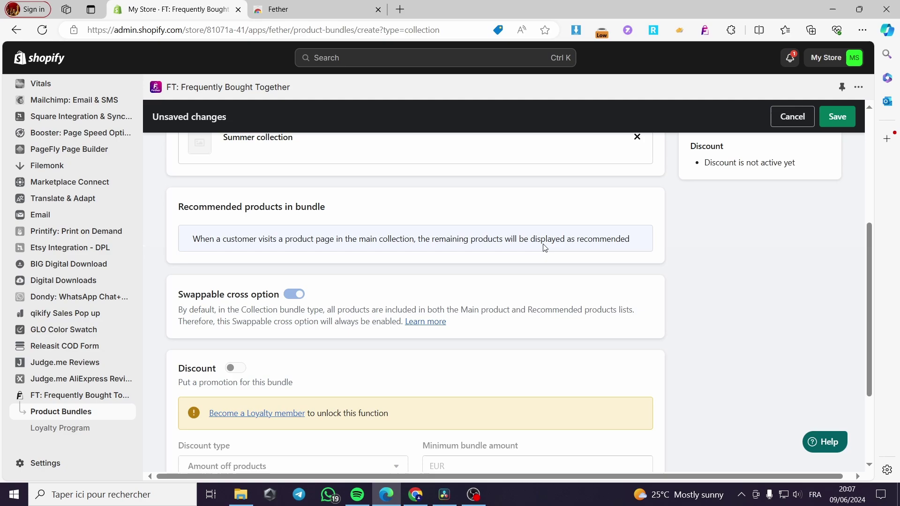
{"action": "scroll", "coordinate": [328, 259], "scroll_direction": "down", "scroll_amount": 2}
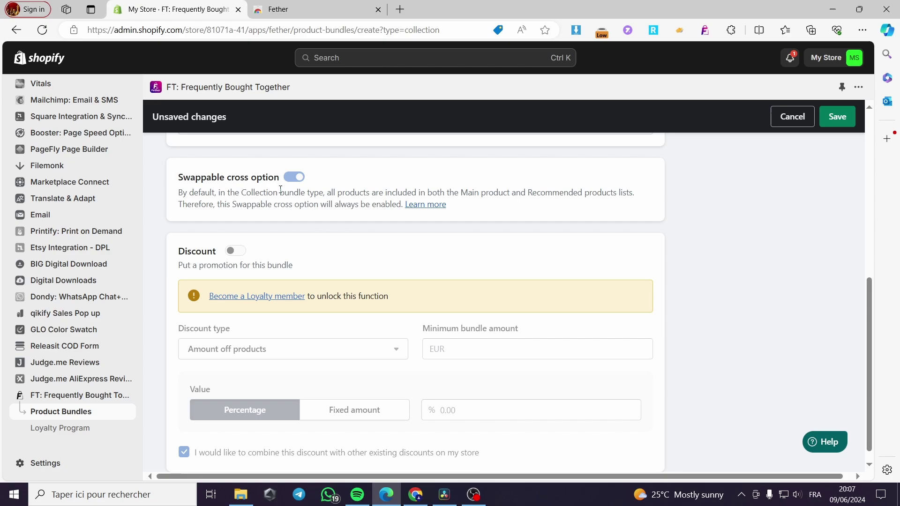
{"action": "scroll", "coordinate": [216, 261], "scroll_direction": "down", "scroll_amount": 1}
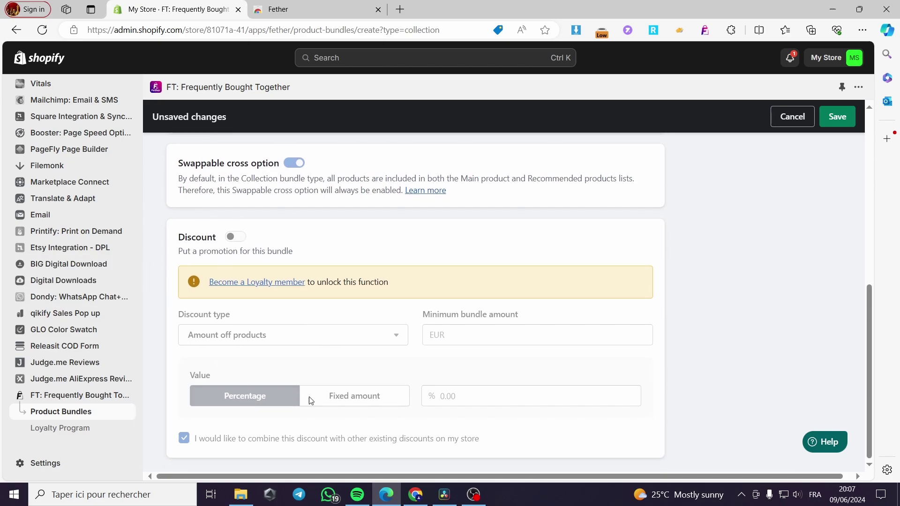
{"action": "scroll", "coordinate": [754, 364], "scroll_direction": "up", "scroll_amount": 3}
{"action": "left_click", "coordinate": [837, 117]}
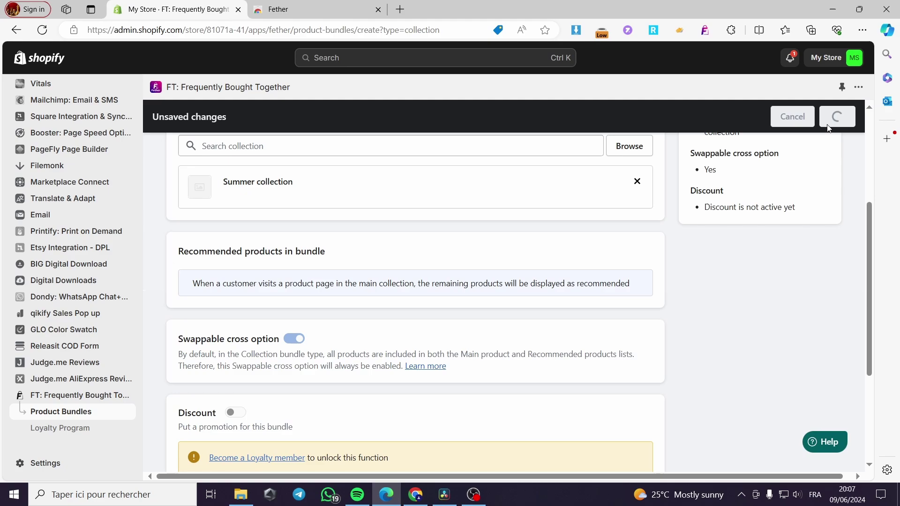
{"action": "scroll", "coordinate": [629, 260], "scroll_direction": "up", "scroll_amount": 2}
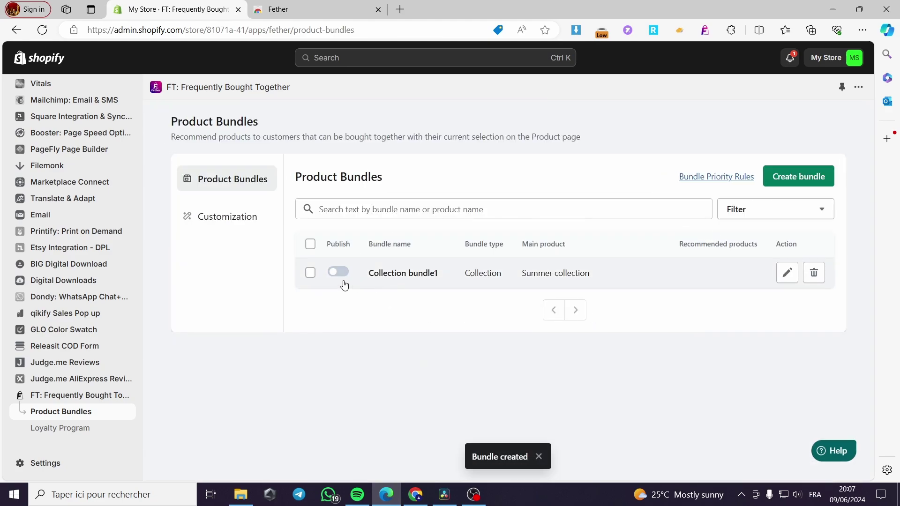
- Publish Collection bundle1 and bring up the app's Customization page with widget visibility on
{"action": "left_click", "coordinate": [337, 274]}
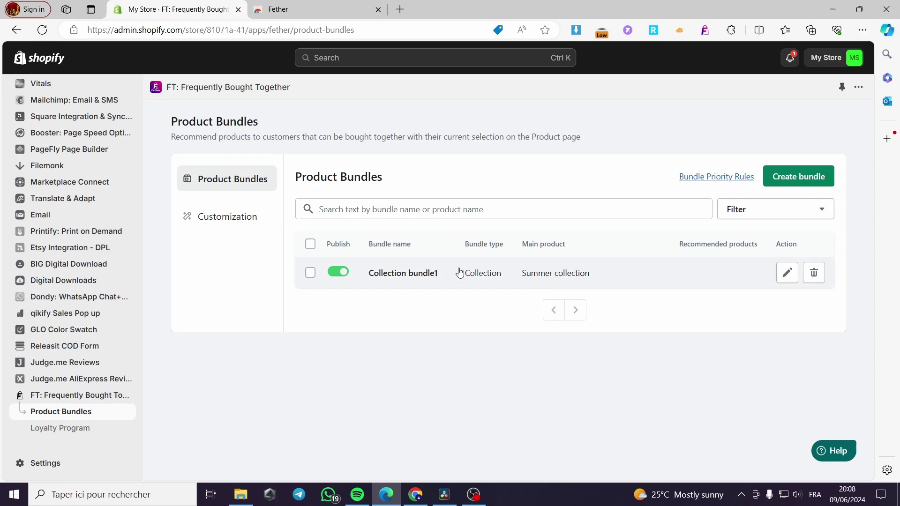
{"action": "left_click", "coordinate": [239, 223]}
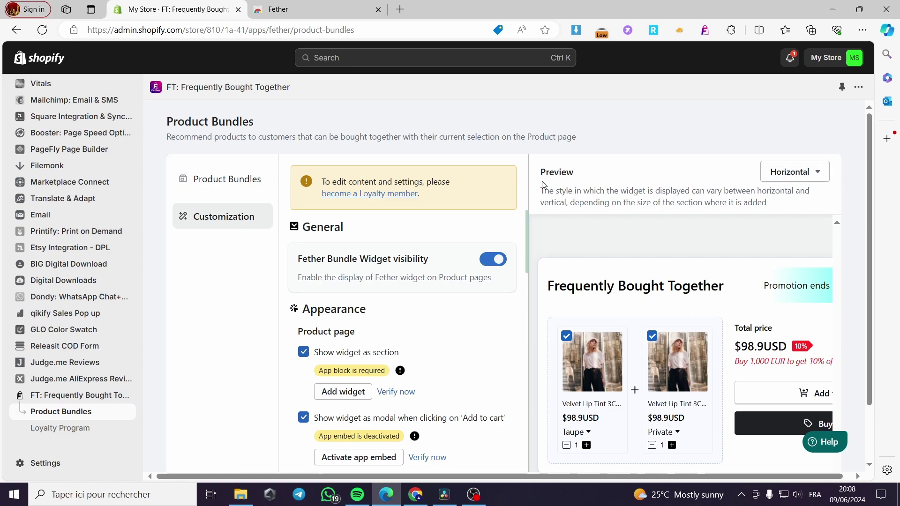
{"action": "scroll", "coordinate": [670, 302], "scroll_direction": "down", "scroll_amount": 1}
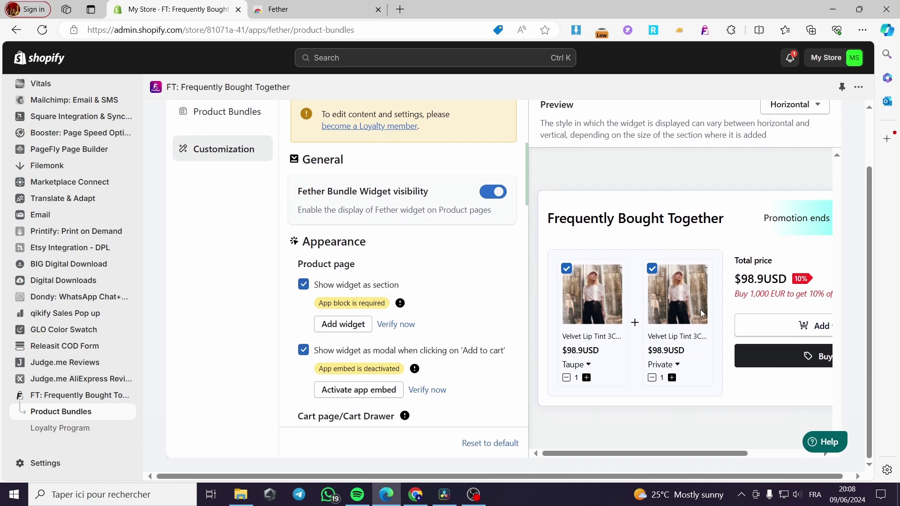
- Switch the widget preview to Vertical, then Horizontal, then back to Vertical layout
{"action": "left_click", "coordinate": [784, 105]}
{"action": "left_click", "coordinate": [788, 160]}
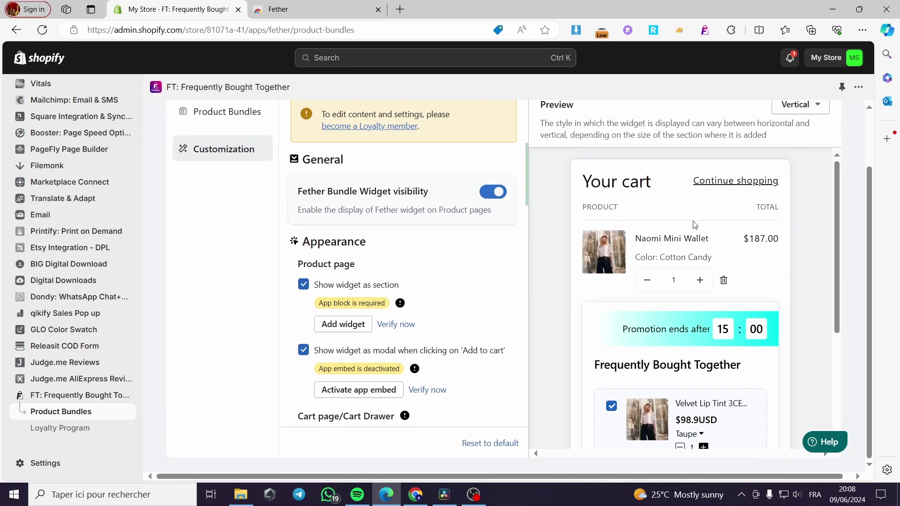
{"action": "scroll", "coordinate": [694, 225], "scroll_direction": "up", "scroll_amount": 1}
{"action": "left_click", "coordinate": [790, 172]}
{"action": "left_click", "coordinate": [781, 204]}
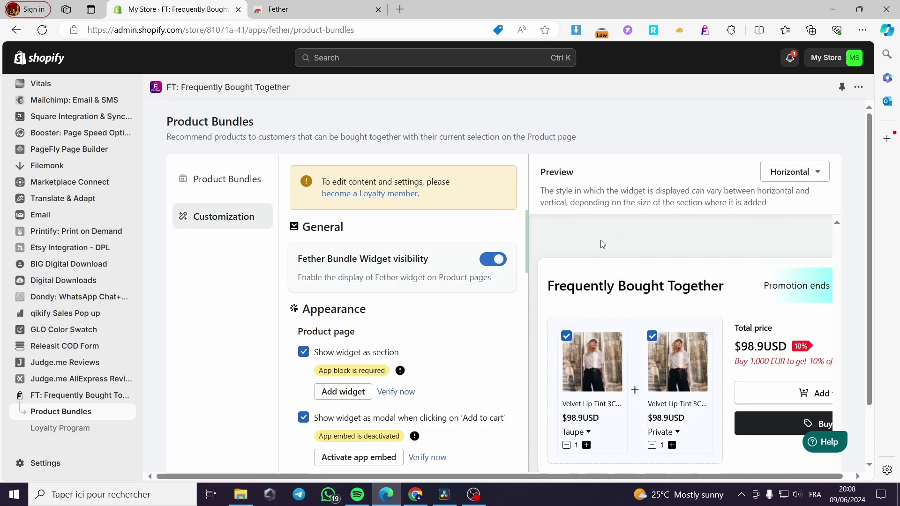
{"action": "scroll", "coordinate": [675, 281], "scroll_direction": "down", "scroll_amount": 1}
{"action": "left_click", "coordinate": [795, 115]}
{"action": "left_click", "coordinate": [789, 164]}
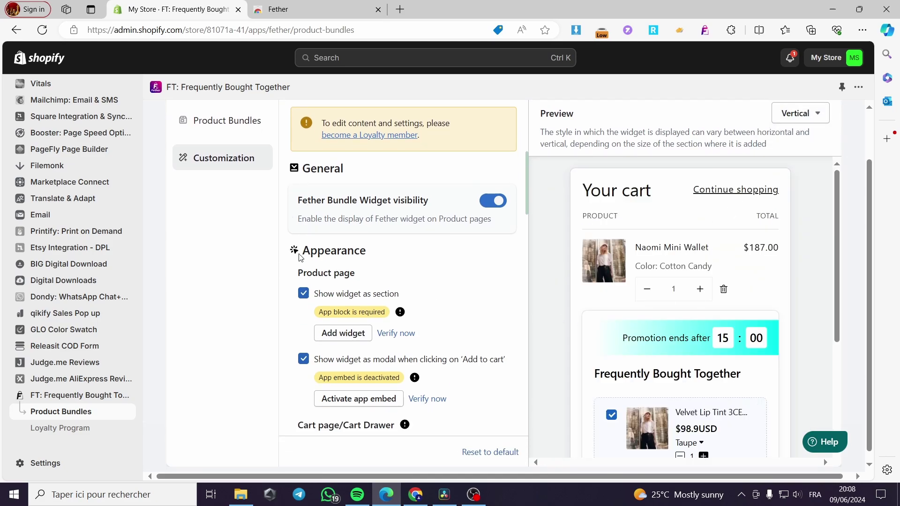
{"action": "scroll", "coordinate": [349, 287], "scroll_direction": "down", "scroll_amount": 1}
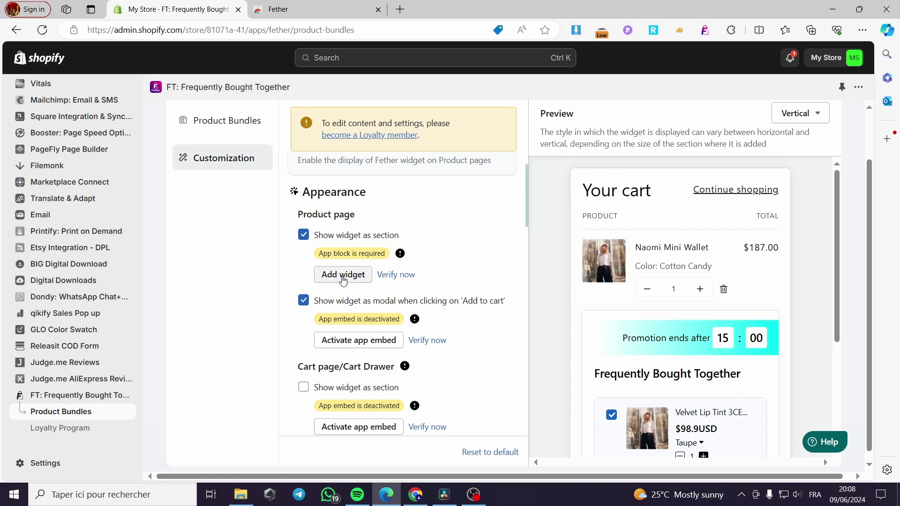
- Open the Craft theme editor on the tshirt product page via Add widget
{"action": "left_click", "coordinate": [343, 276]}
{"action": "left_click", "coordinate": [211, 9]}
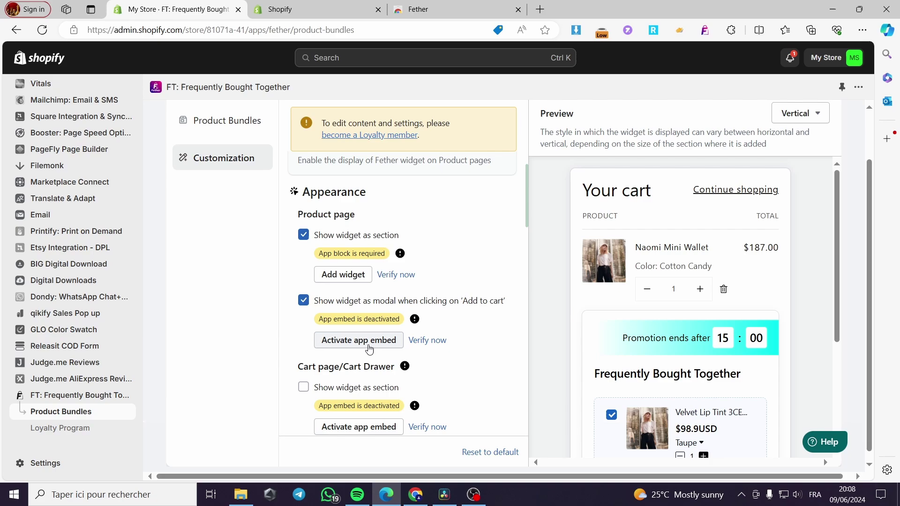
{"action": "scroll", "coordinate": [369, 350], "scroll_direction": "down", "scroll_amount": 1}
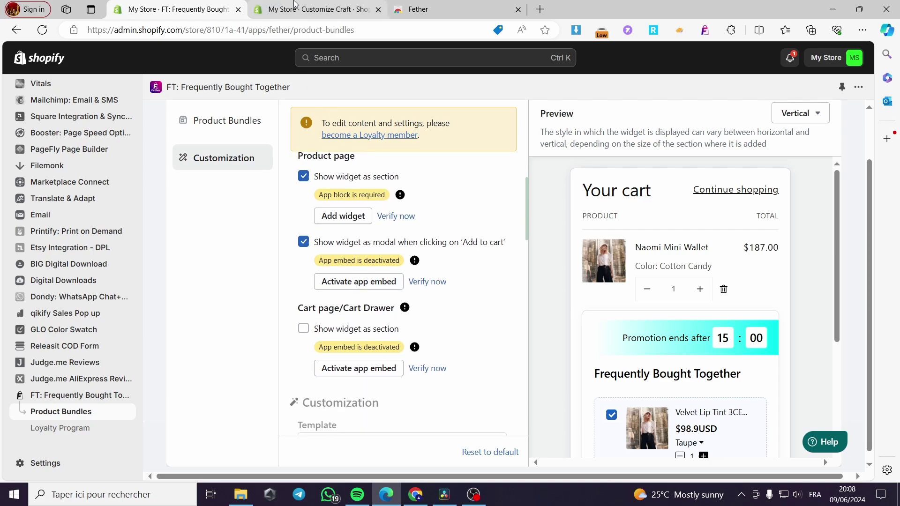
{"action": "left_click", "coordinate": [294, 7]}
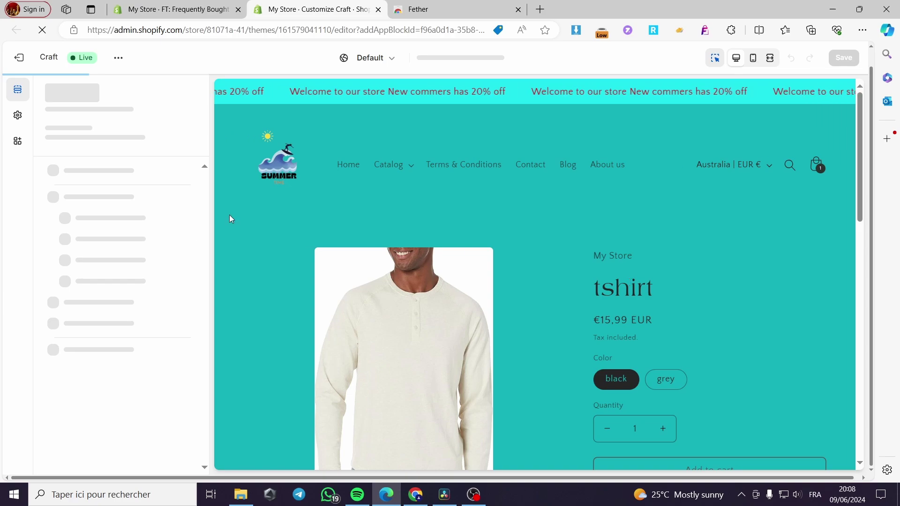
- Reload the Craft editor, enable and save the Fether app embed, then return to the FT app
{"action": "left_click", "coordinate": [176, 10]}
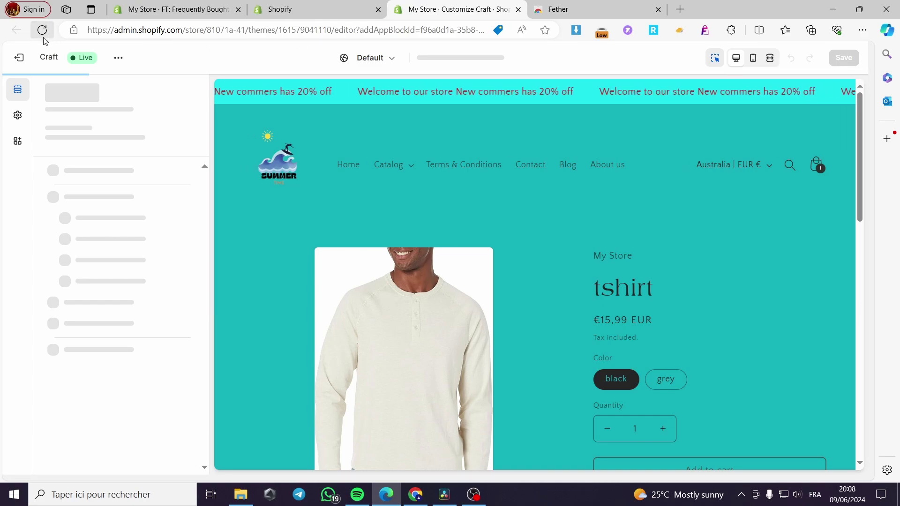
{"action": "left_click", "coordinate": [43, 37]}
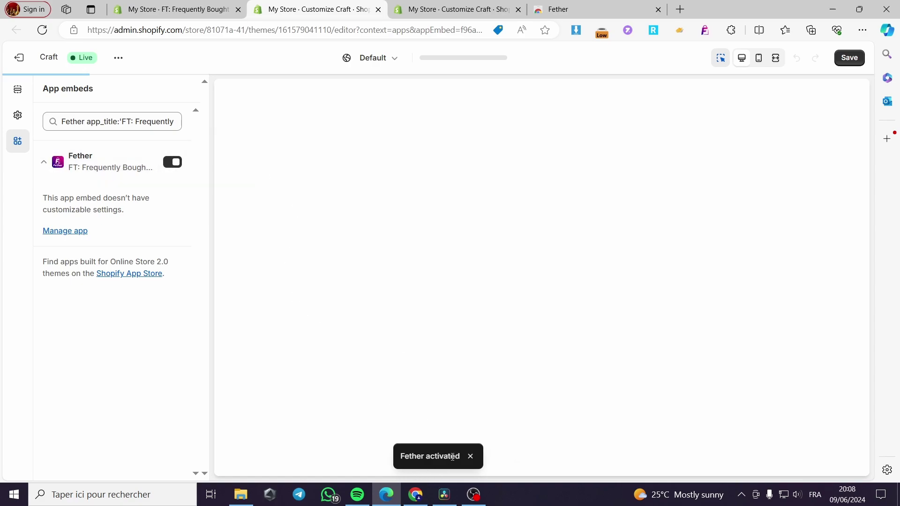
{"action": "left_click", "coordinate": [850, 58]}
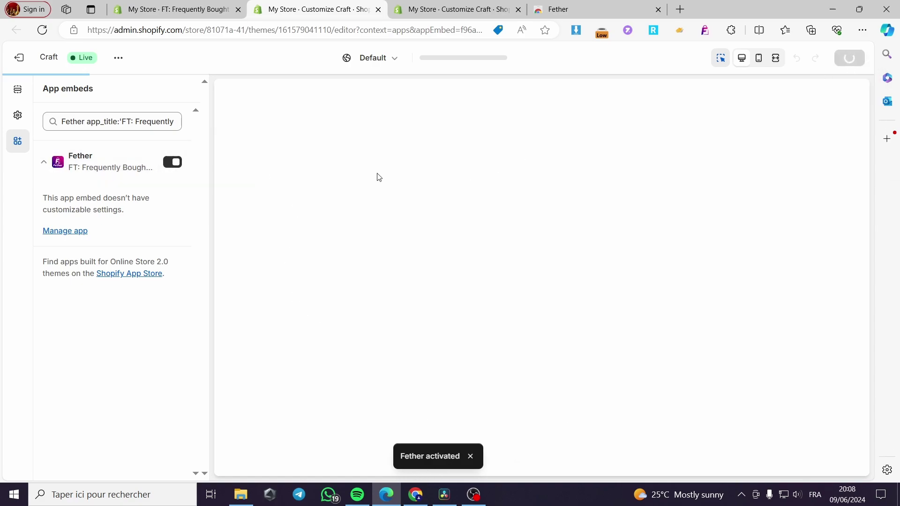
{"action": "left_click", "coordinate": [379, 10]}
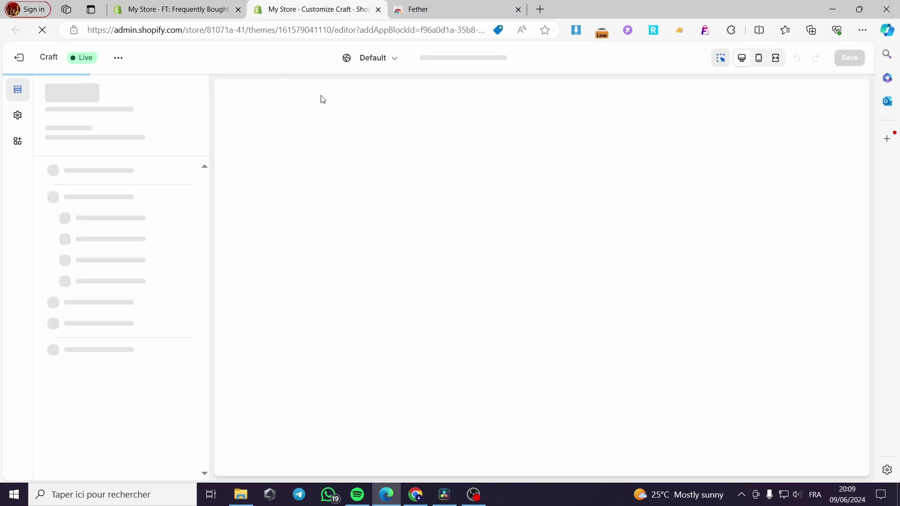
{"action": "left_click", "coordinate": [211, 9]}
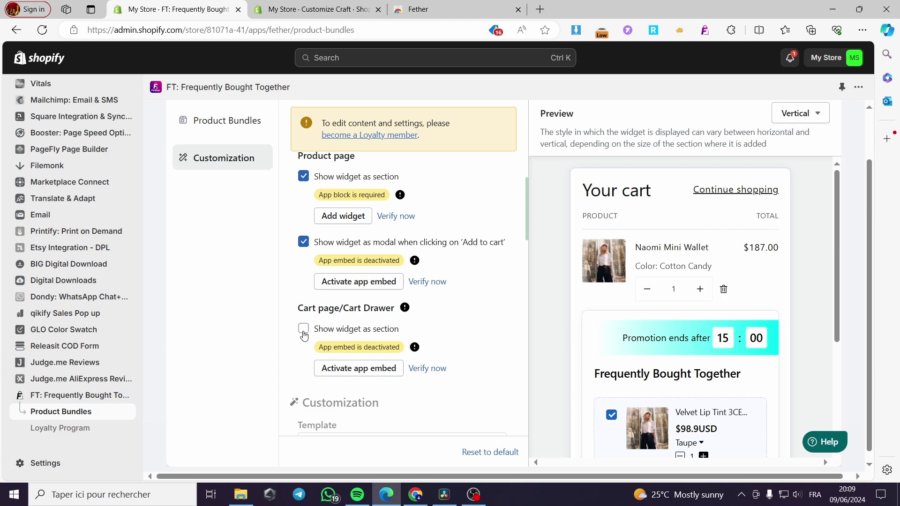
{"action": "left_click", "coordinate": [303, 329]}
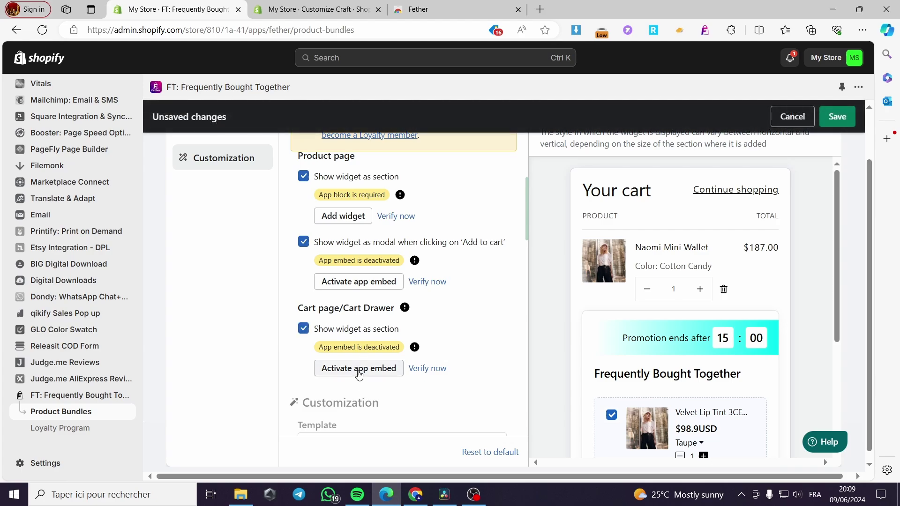
{"action": "left_click", "coordinate": [359, 374]}
{"action": "left_click", "coordinate": [405, 9]}
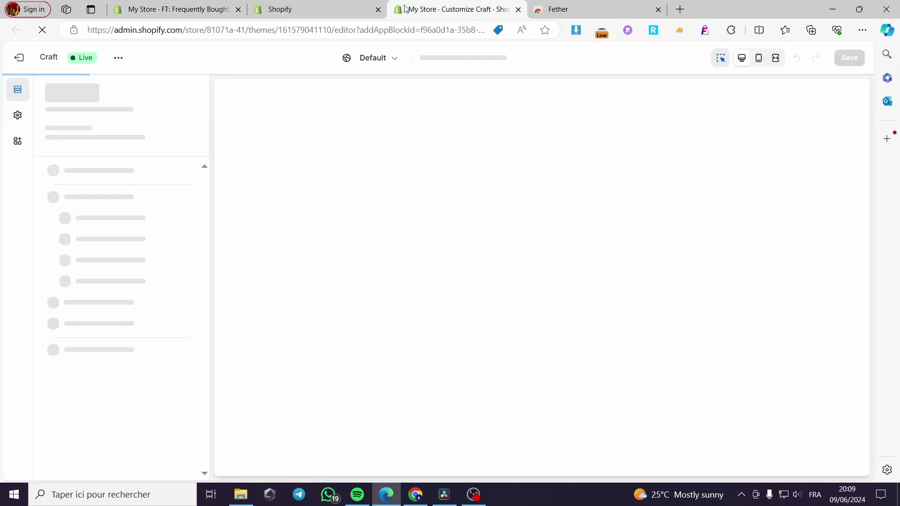
{"action": "left_click", "coordinate": [519, 9]}
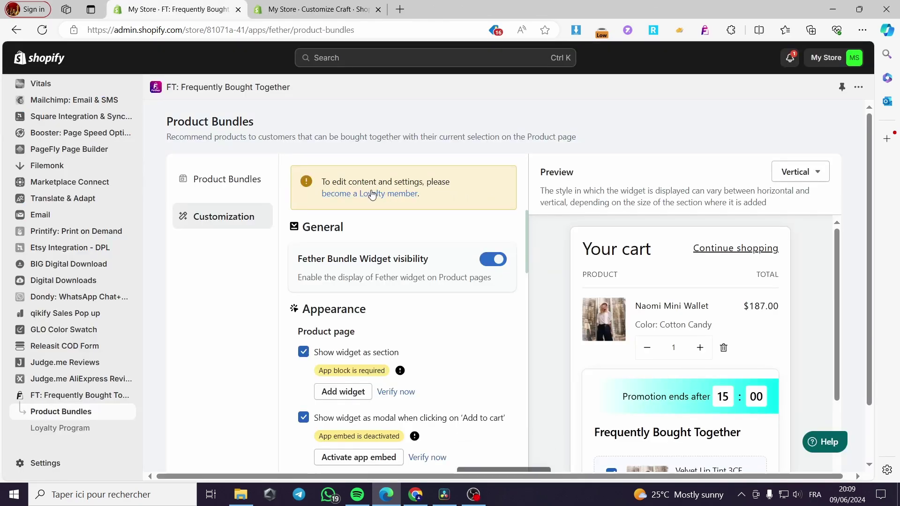
{"action": "scroll", "coordinate": [417, 185], "scroll_direction": "down", "scroll_amount": 2}
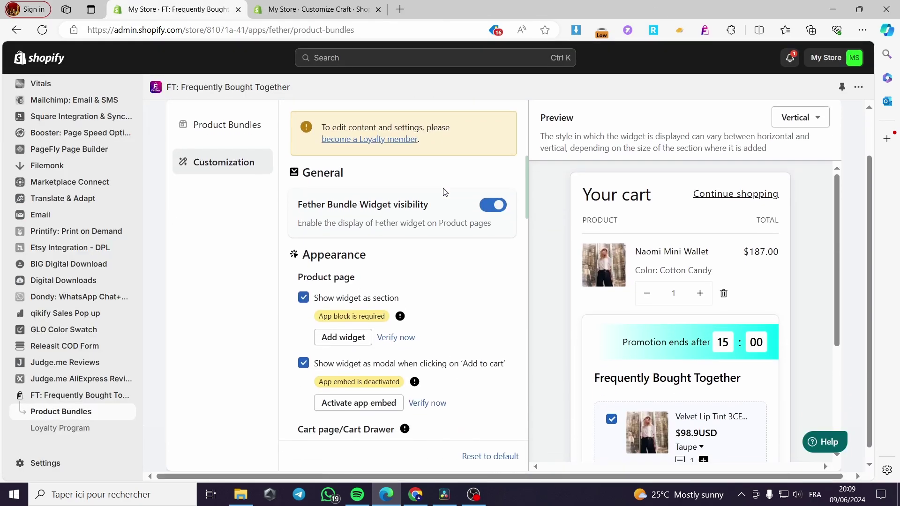
{"action": "scroll", "coordinate": [408, 242], "scroll_direction": "down", "scroll_amount": 3}
{"action": "scroll", "coordinate": [358, 268], "scroll_direction": "down", "scroll_amount": 2}
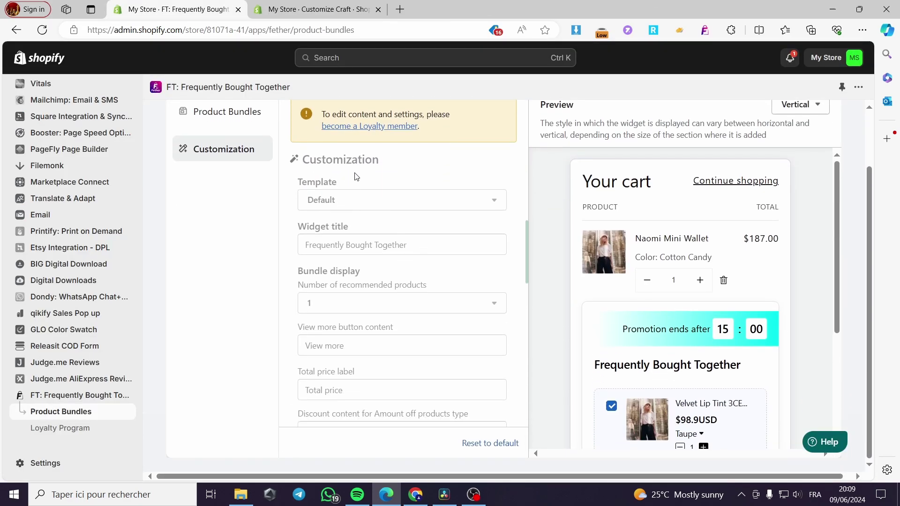
{"action": "scroll", "coordinate": [380, 232], "scroll_direction": "up", "scroll_amount": 5}
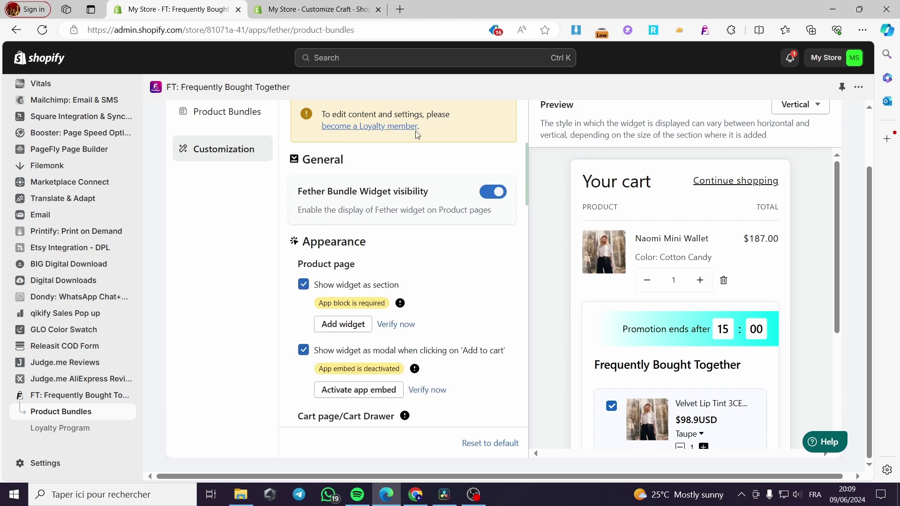
{"action": "scroll", "coordinate": [394, 236], "scroll_direction": "down", "scroll_amount": 3}
{"action": "scroll", "coordinate": [399, 284], "scroll_direction": "down", "scroll_amount": 3}
{"action": "scroll", "coordinate": [433, 311], "scroll_direction": "down", "scroll_amount": 2}
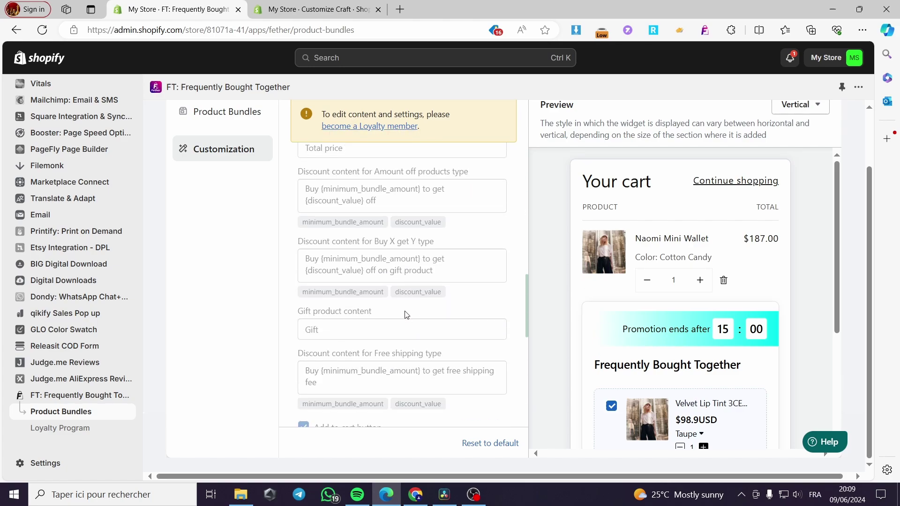
{"action": "scroll", "coordinate": [437, 302], "scroll_direction": "down", "scroll_amount": 2}
{"action": "scroll", "coordinate": [416, 261], "scroll_direction": "down", "scroll_amount": 1}
{"action": "scroll", "coordinate": [371, 286], "scroll_direction": "down", "scroll_amount": 3}
{"action": "scroll", "coordinate": [355, 331], "scroll_direction": "down", "scroll_amount": 1}
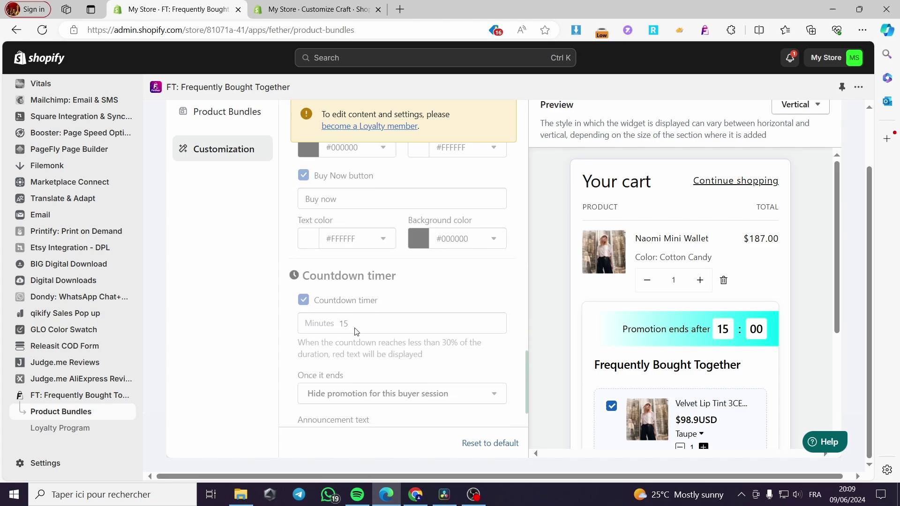
{"action": "scroll", "coordinate": [400, 355], "scroll_direction": "down", "scroll_amount": 1}
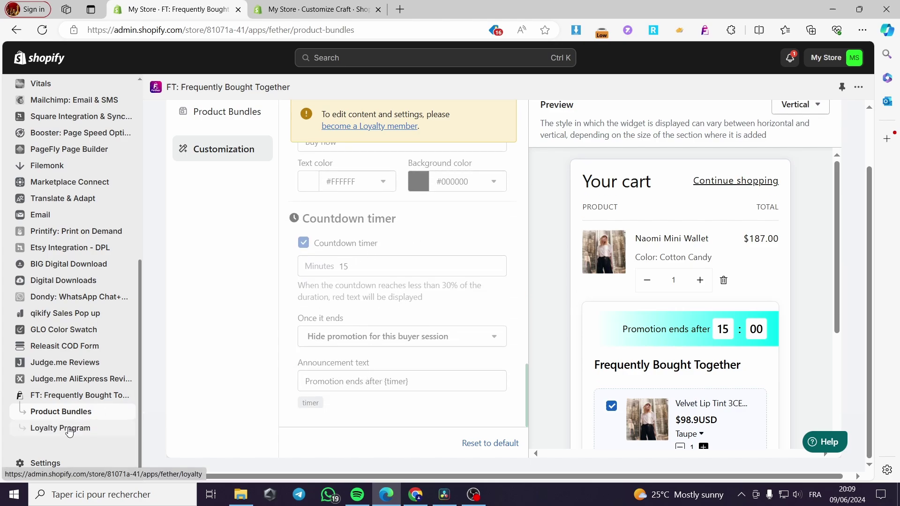
- View the Fether Loyalty Program membership requirements checklist
{"action": "left_click", "coordinate": [42, 434]}
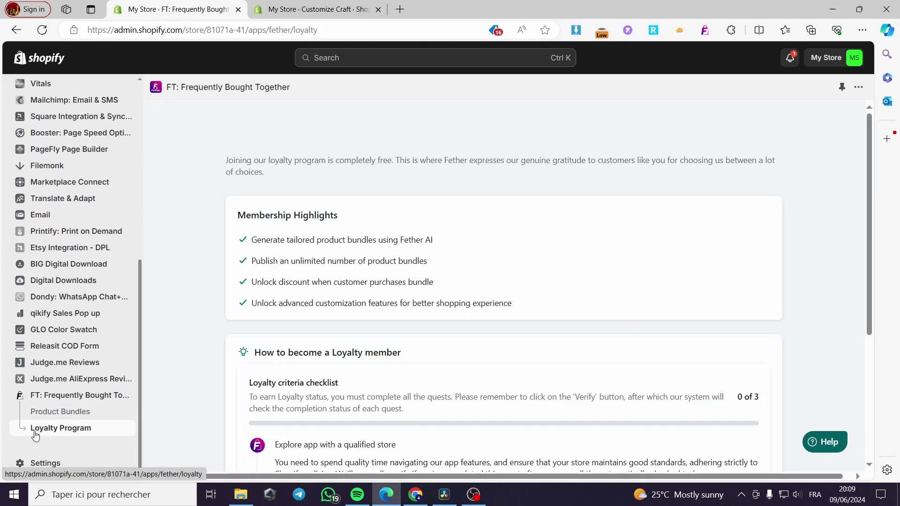
{"action": "scroll", "coordinate": [441, 335], "scroll_direction": "down", "scroll_amount": 3}
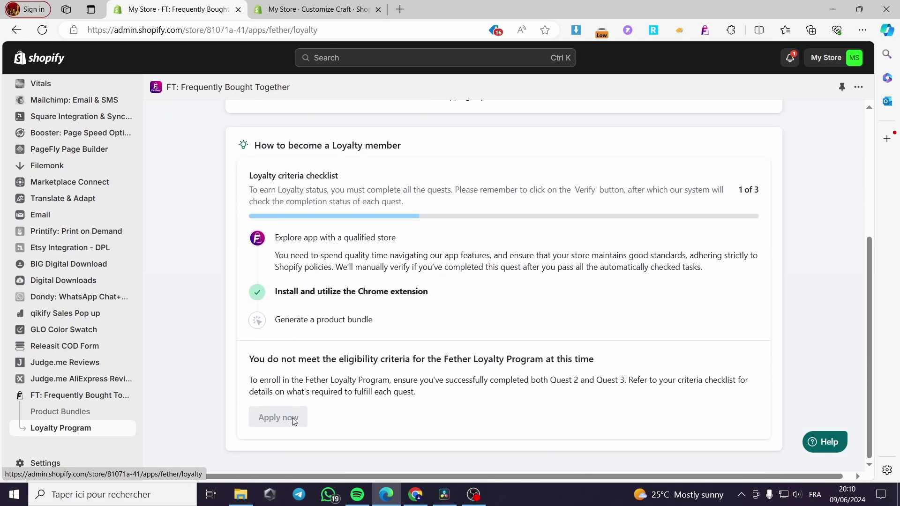
{"action": "scroll", "coordinate": [354, 367], "scroll_direction": "up", "scroll_amount": 3}
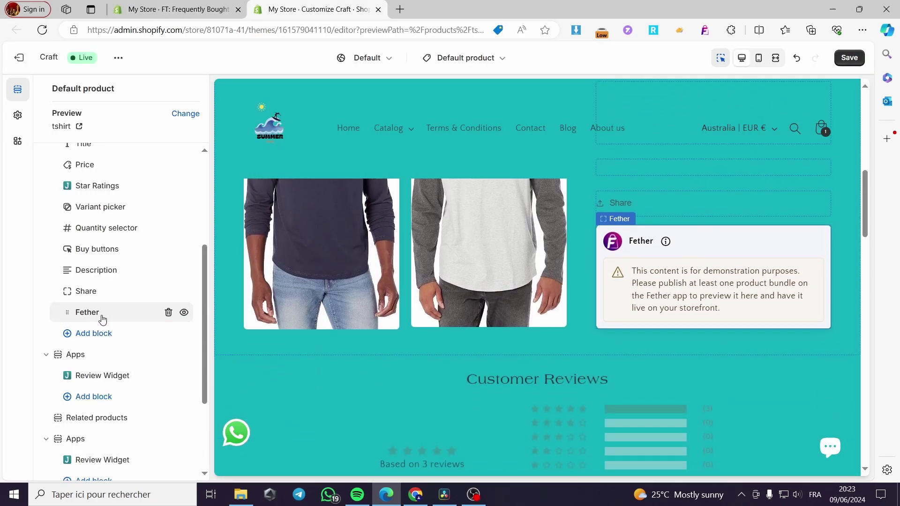
{"action": "mouse_move", "coordinate": [121, 312]}
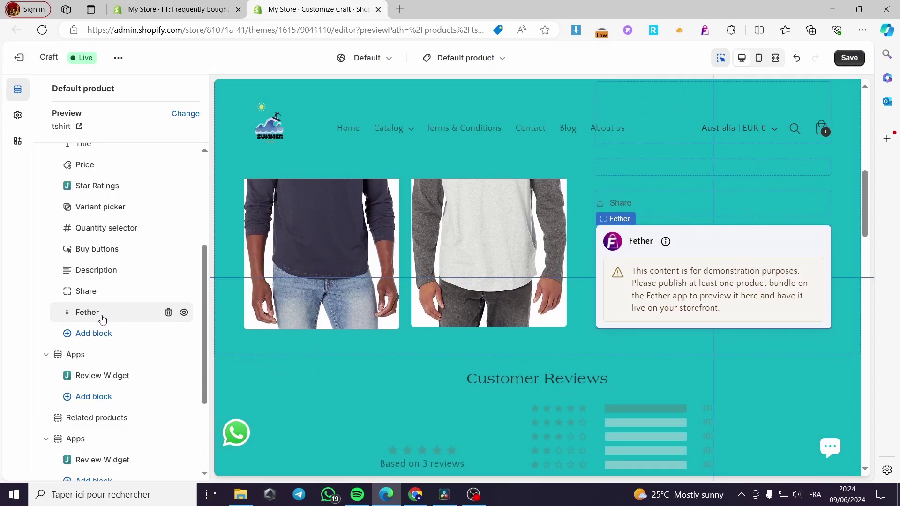
{"action": "mouse_move", "coordinate": [713, 337]}
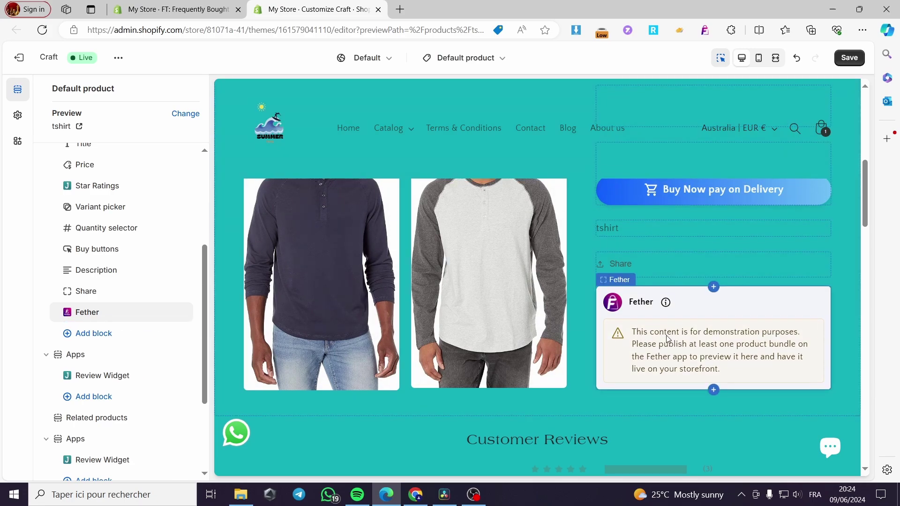
{"action": "scroll", "coordinate": [718, 392], "scroll_direction": "up", "scroll_amount": 1}
- Drag the Fether block between Buy buttons and Description, and save the Craft theme
{"action": "left_click_drag", "start_coordinate": [90, 312], "coordinate": [91, 293]}
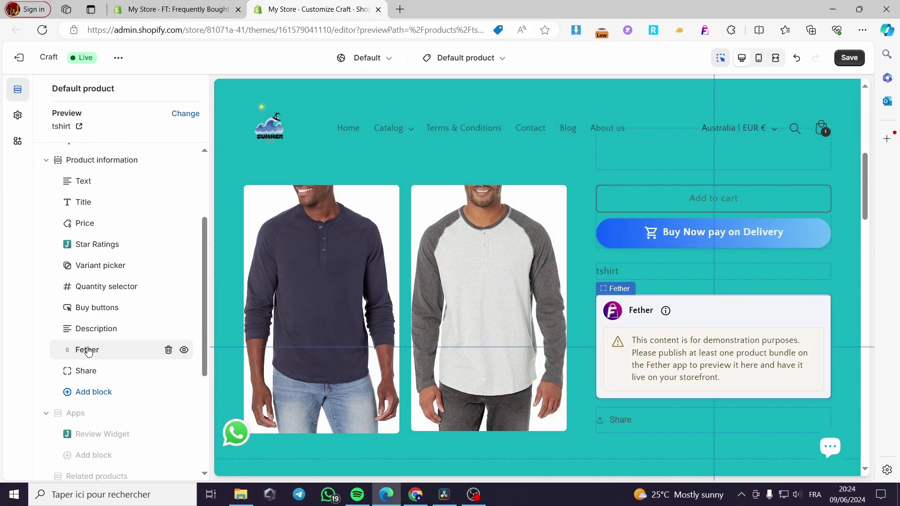
{"action": "left_click_drag", "start_coordinate": [90, 351], "coordinate": [91, 324]}
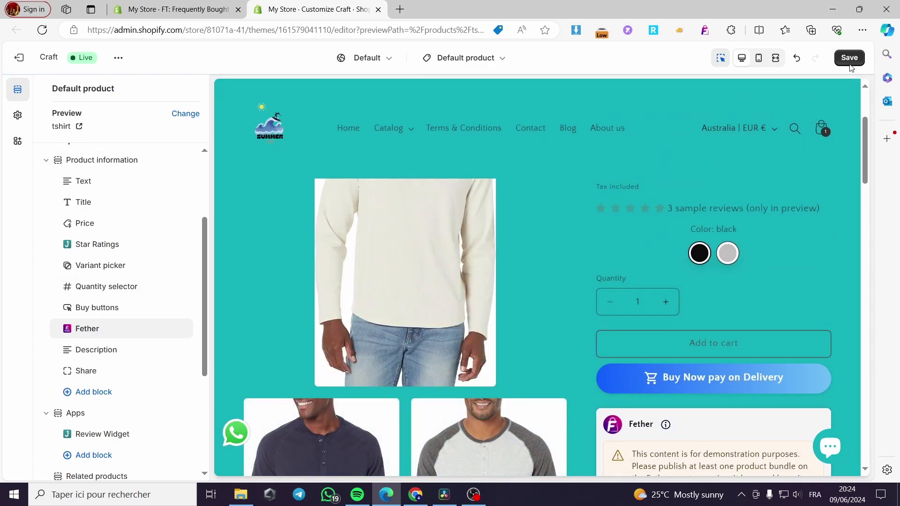
{"action": "left_click", "coordinate": [850, 60]}
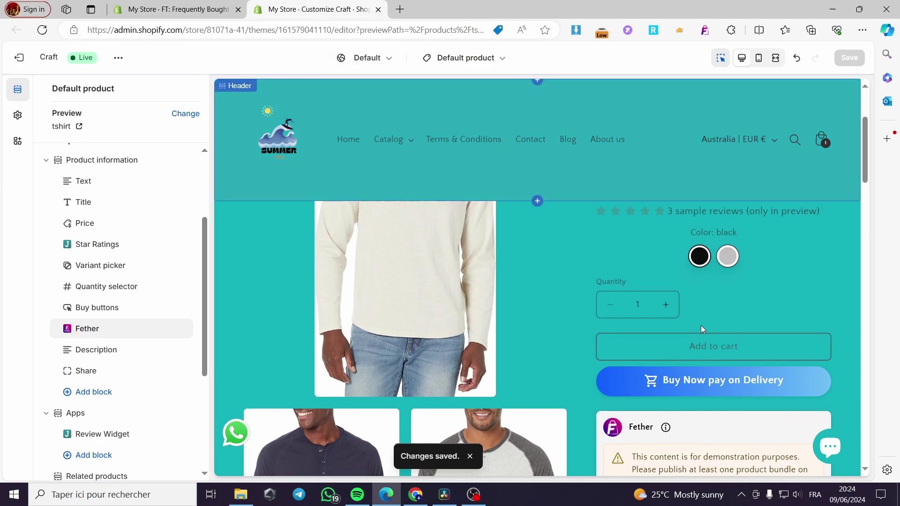
{"action": "scroll", "coordinate": [841, 348], "scroll_direction": "down", "scroll_amount": 1}
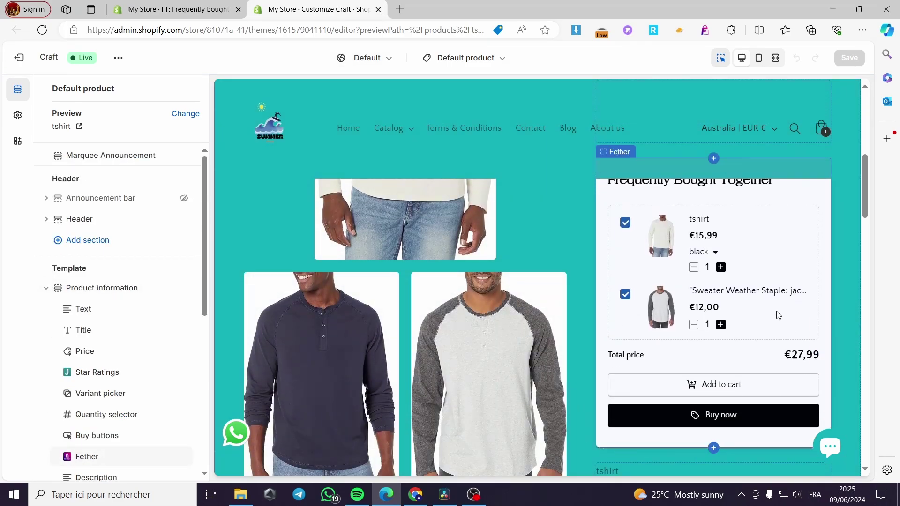
{"action": "scroll", "coordinate": [688, 311], "scroll_direction": "up", "scroll_amount": 1}
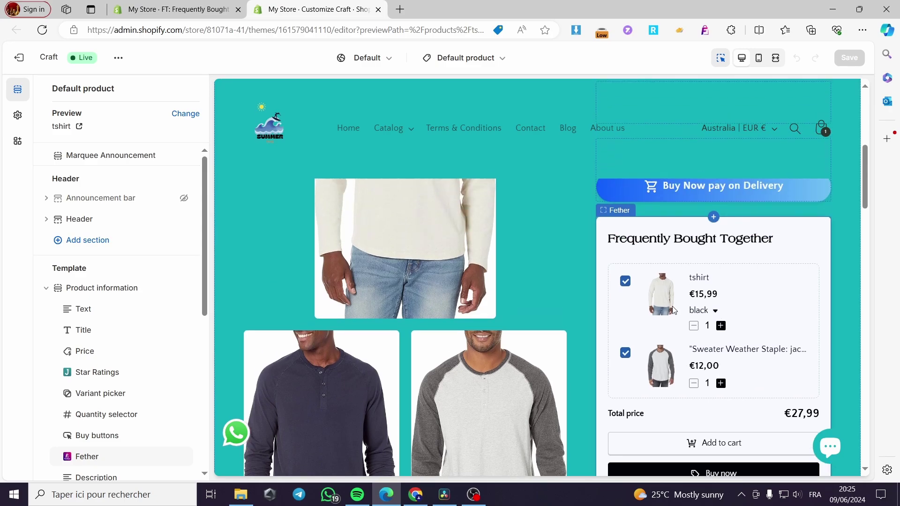
- Untick the tshirt in the Fether bundle and check its colour variants, watching the total update
{"action": "left_click", "coordinate": [691, 266]}
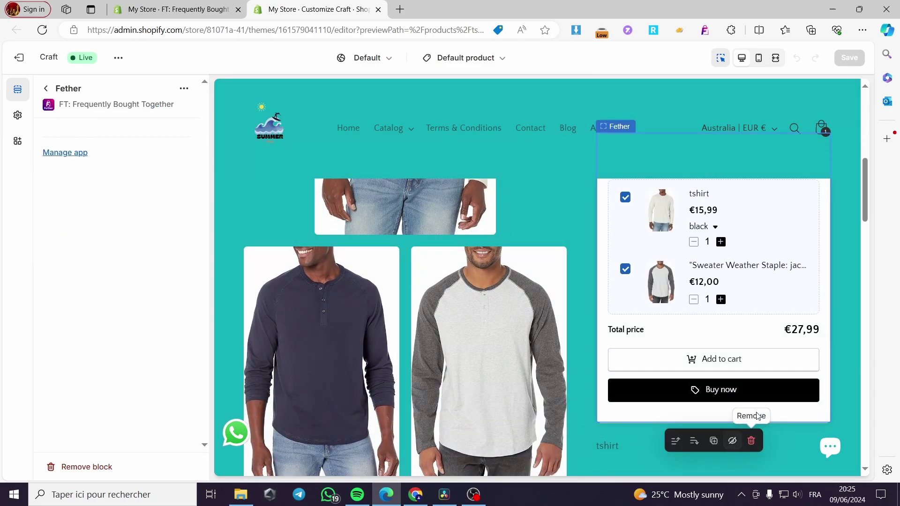
{"action": "scroll", "coordinate": [701, 288], "scroll_direction": "up", "scroll_amount": 1}
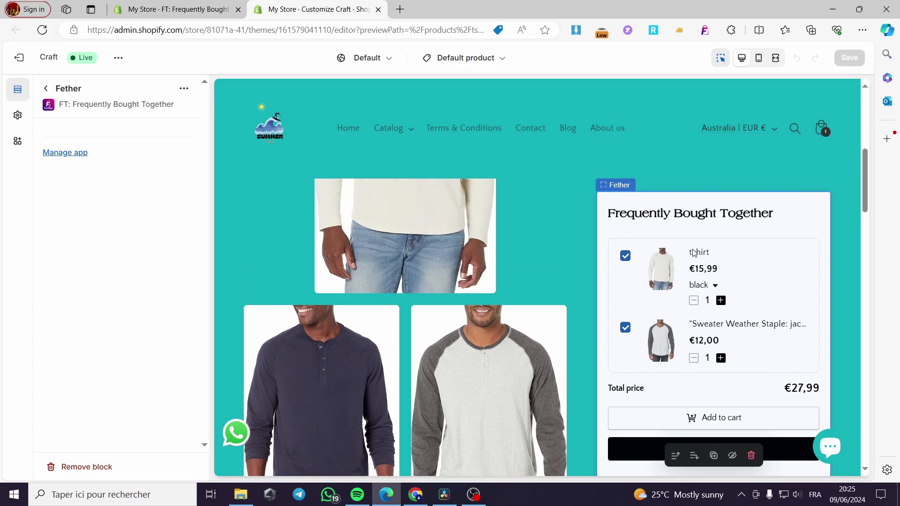
{"action": "scroll", "coordinate": [732, 341], "scroll_direction": "up", "scroll_amount": 1}
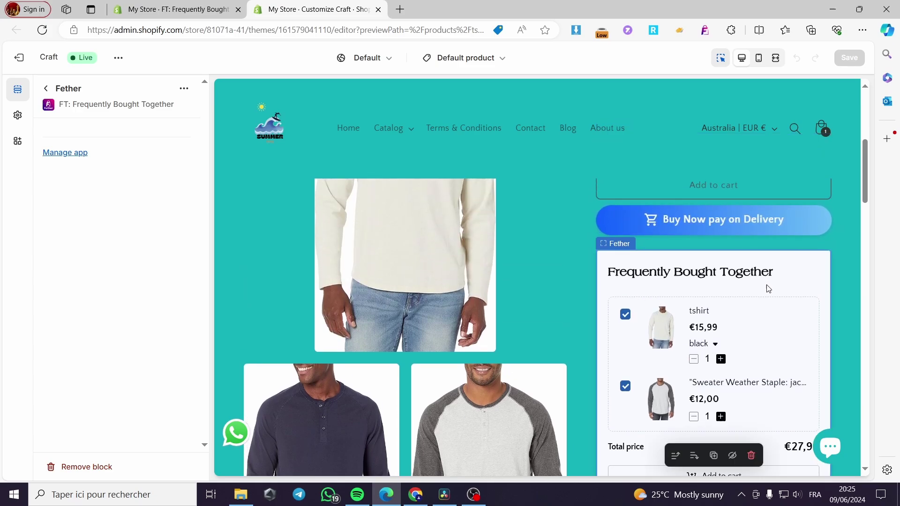
{"action": "scroll", "coordinate": [765, 289], "scroll_direction": "down", "scroll_amount": 1}
{"action": "scroll", "coordinate": [744, 333], "scroll_direction": "down", "scroll_amount": 2}
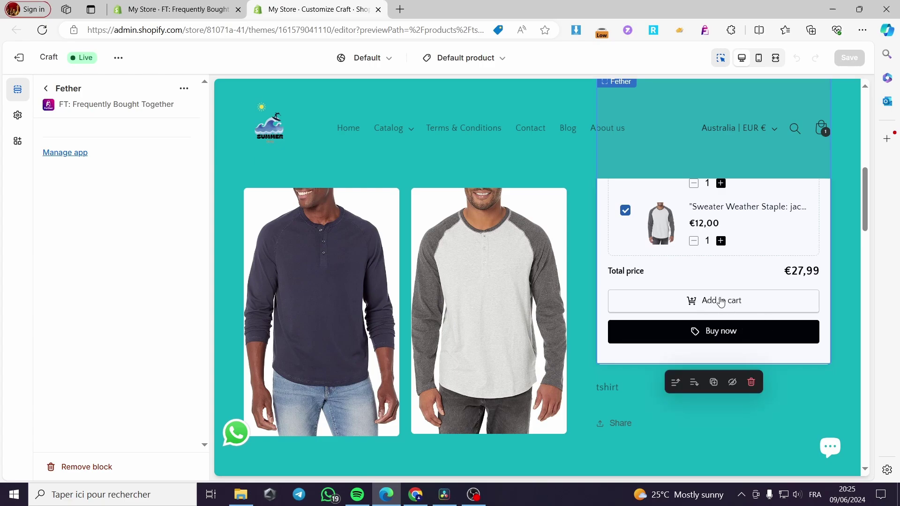
{"action": "scroll", "coordinate": [722, 298], "scroll_direction": "up", "scroll_amount": 1}
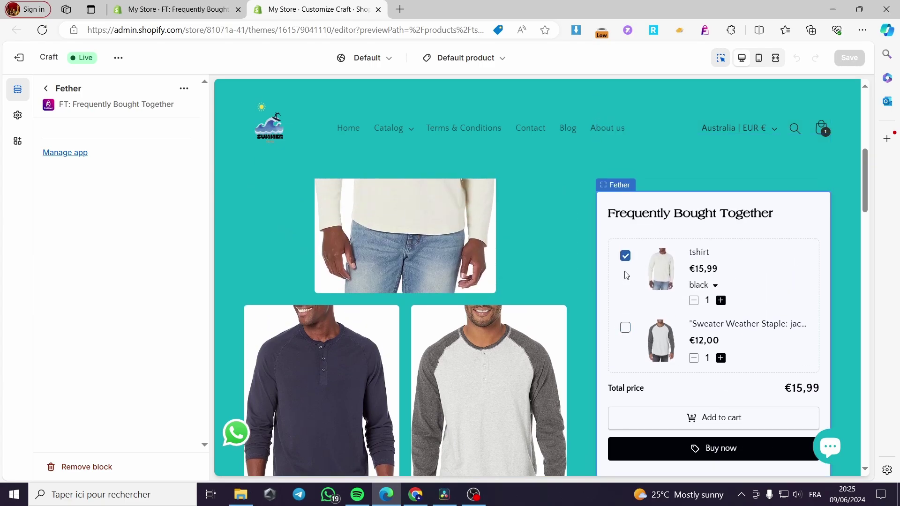
{"action": "left_click", "coordinate": [627, 259]}
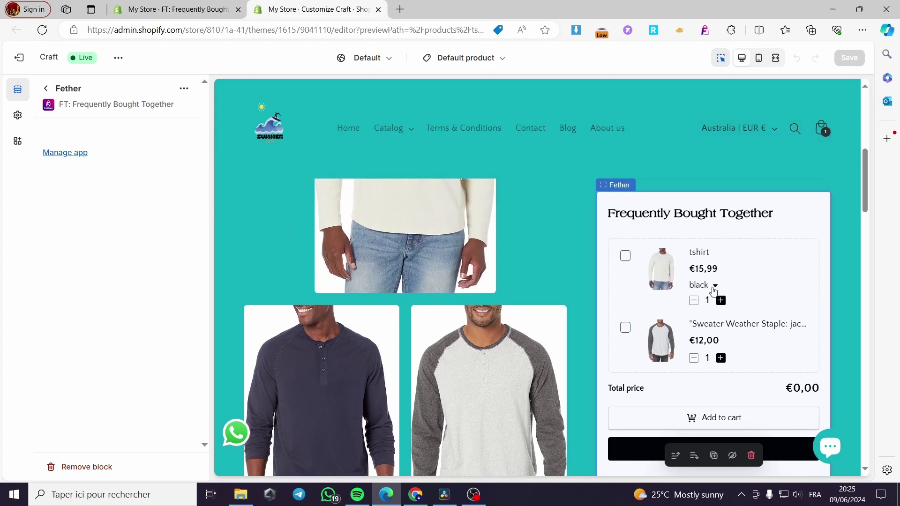
{"action": "left_click", "coordinate": [717, 290]}
{"action": "scroll", "coordinate": [732, 366], "scroll_direction": "down", "scroll_amount": 1}
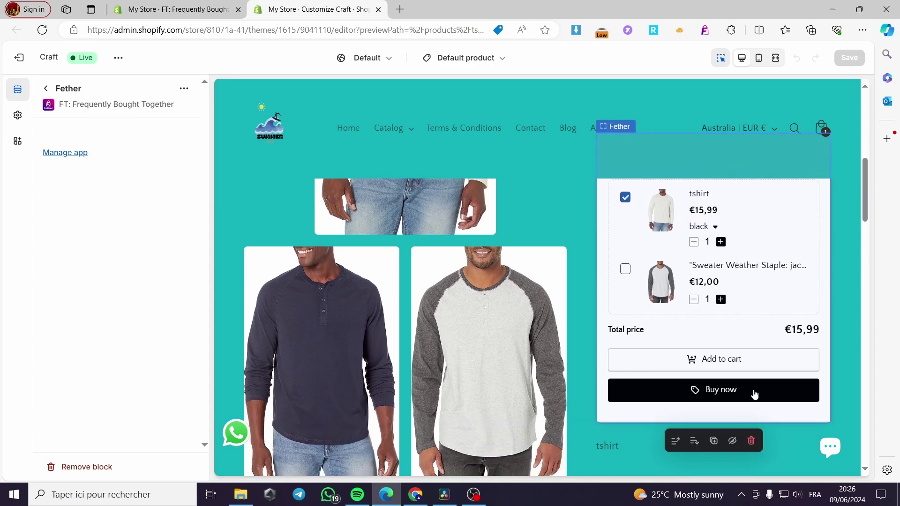
{"action": "left_click", "coordinate": [625, 197]}
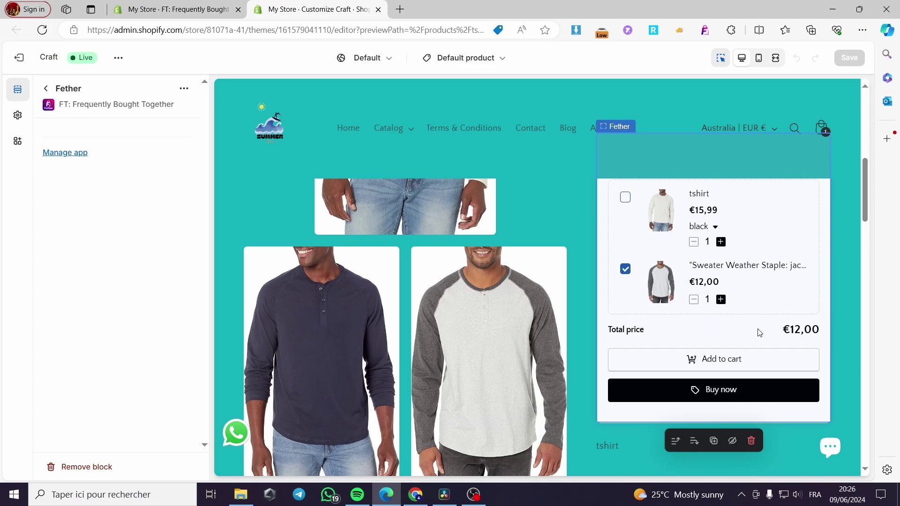
{"action": "scroll", "coordinate": [664, 337], "scroll_direction": "up", "scroll_amount": 3}
{"action": "scroll", "coordinate": [709, 376], "scroll_direction": "up", "scroll_amount": 2}
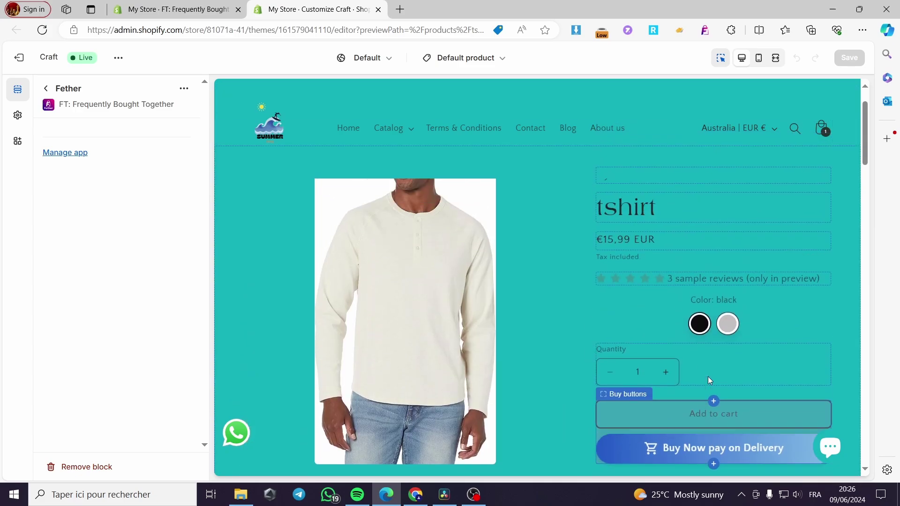
{"action": "scroll", "coordinate": [517, 361], "scroll_direction": "up", "scroll_amount": 2}
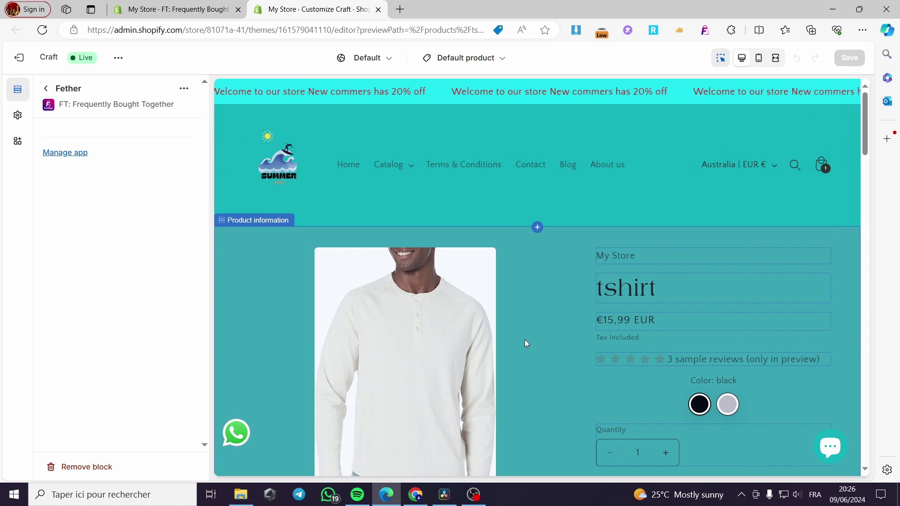